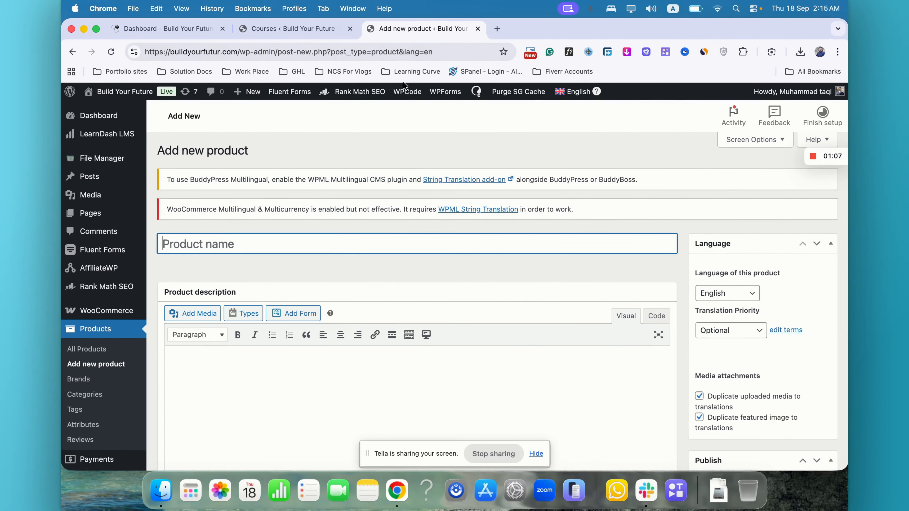
- Paste the copied course title "Physique Seconde C et E" as the new product's title
left_click(293, 29)
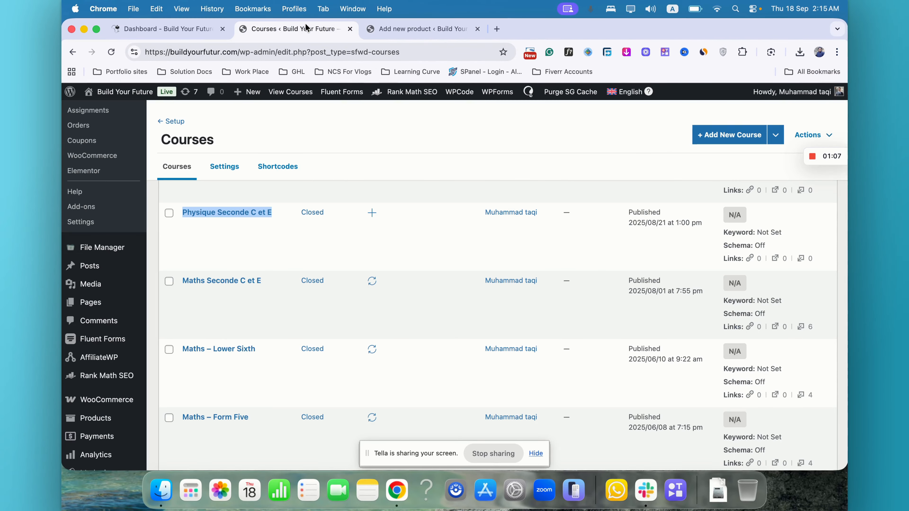
left_click(420, 30)
type("Physique Seconde C et E")
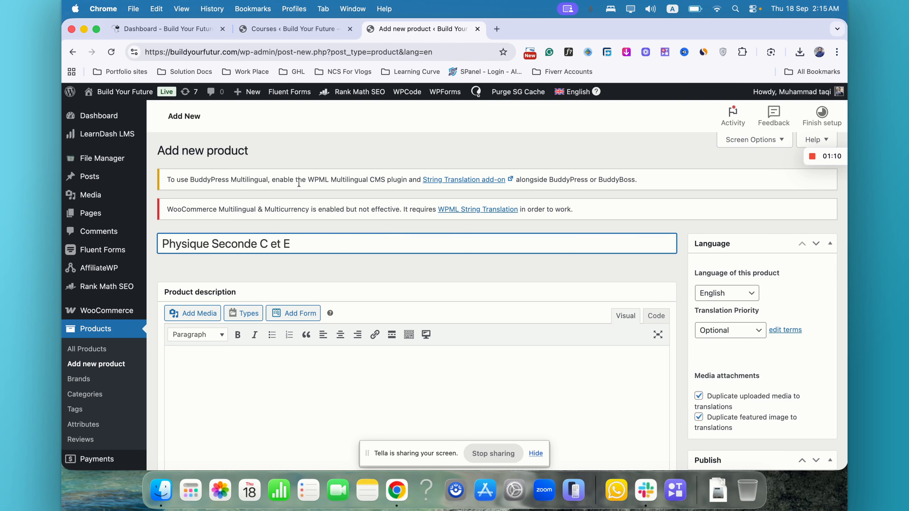
scroll(298, 181, "down", 3)
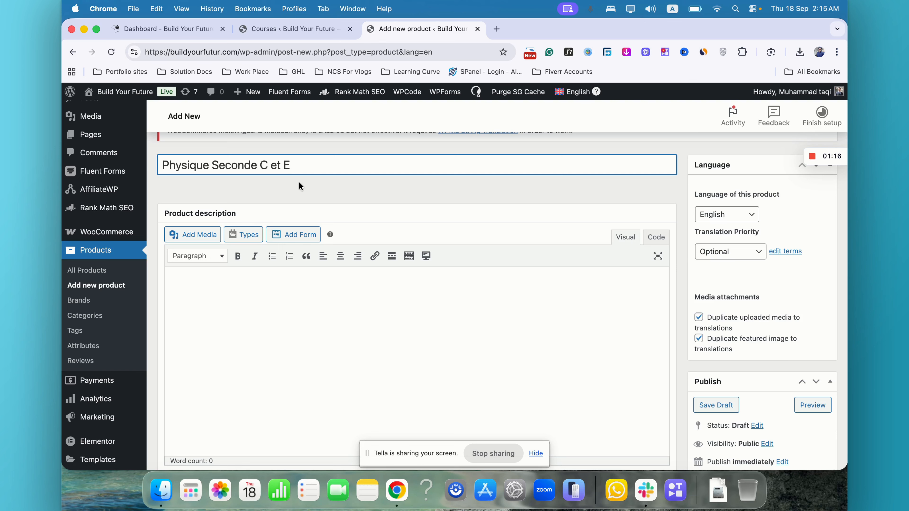
key("ctrl+shift+Tab")
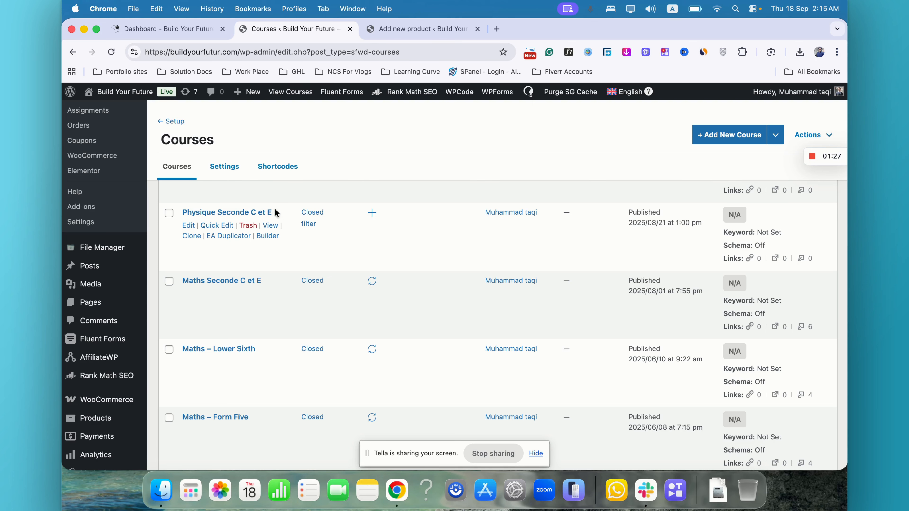
left_click(433, 35)
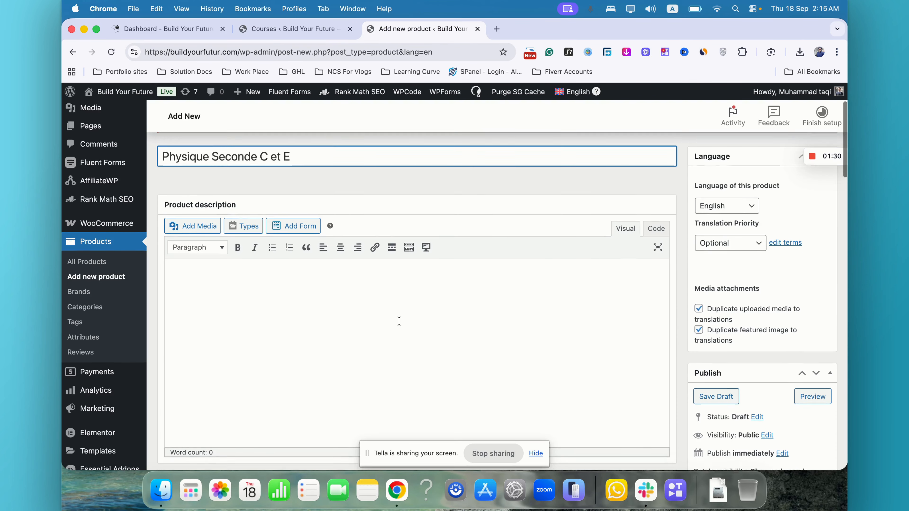
- Open a new browser tab, search Google for lorem ipsum, and open the lipsum.com result
scroll(398, 320, "down", 3)
left_click(497, 26)
type("lorum")
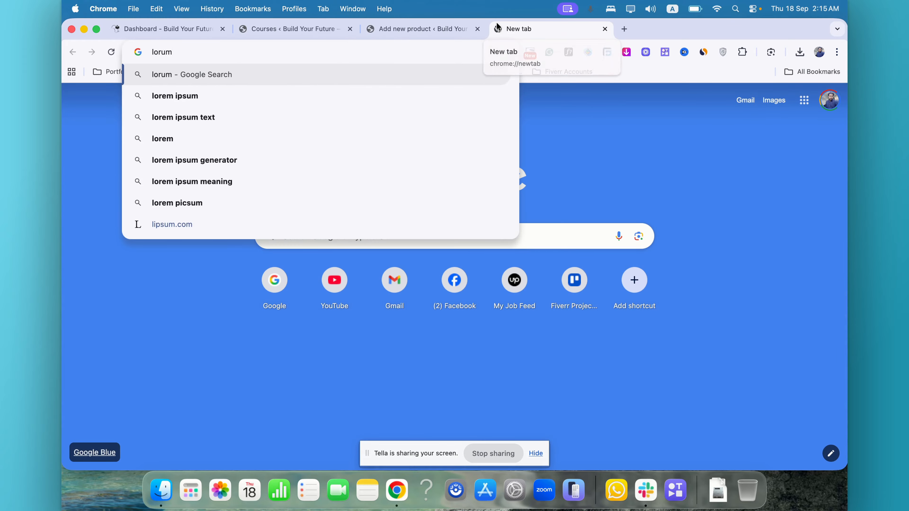
key("Down")
key("Return")
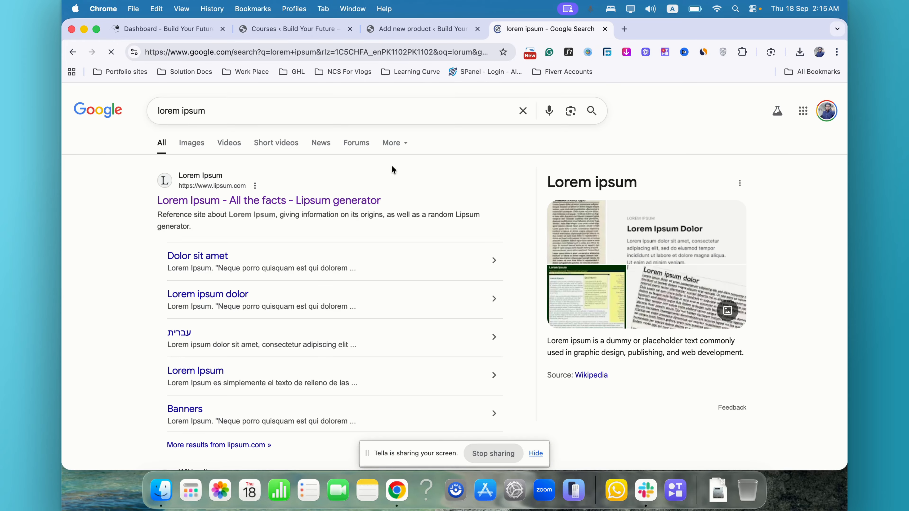
left_click(476, 249)
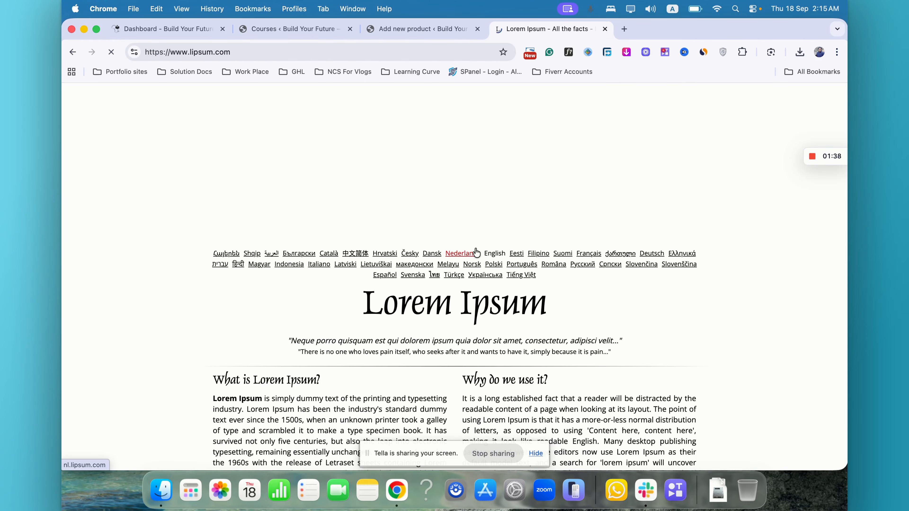
- Copy a lorem ipsum paragraph from lipsum.com and paste it into the product description
scroll(455, 251, "down", 10)
triple_click(455, 151)
key("super+c")
left_click(415, 29)
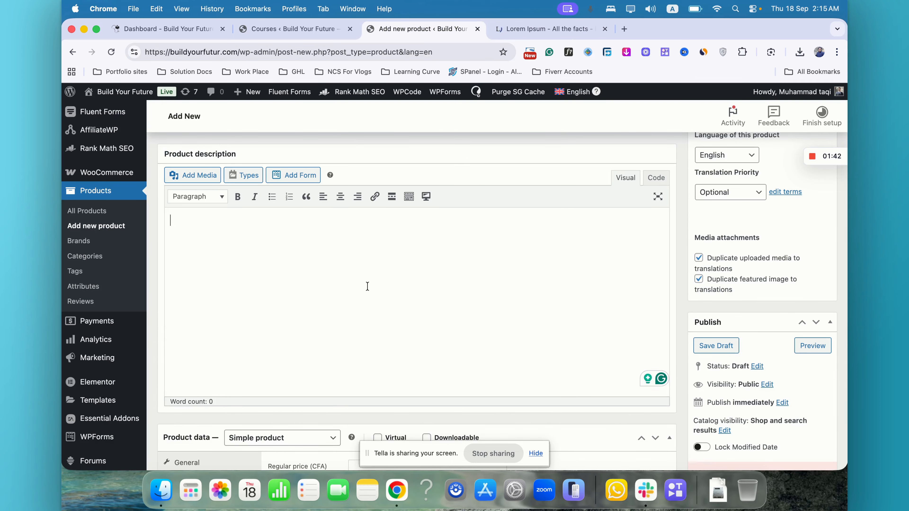
key("super+v")
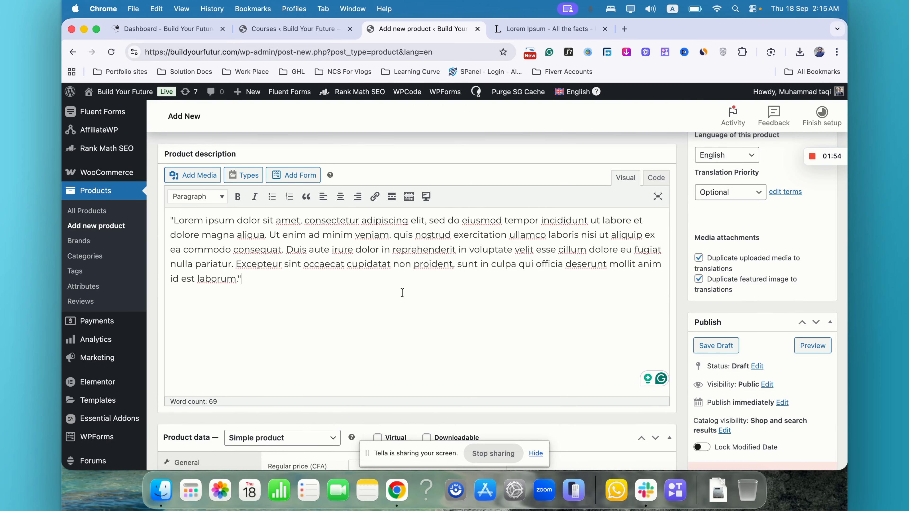
- Set the product data type to Variable subscription
scroll(402, 293, "down", 6)
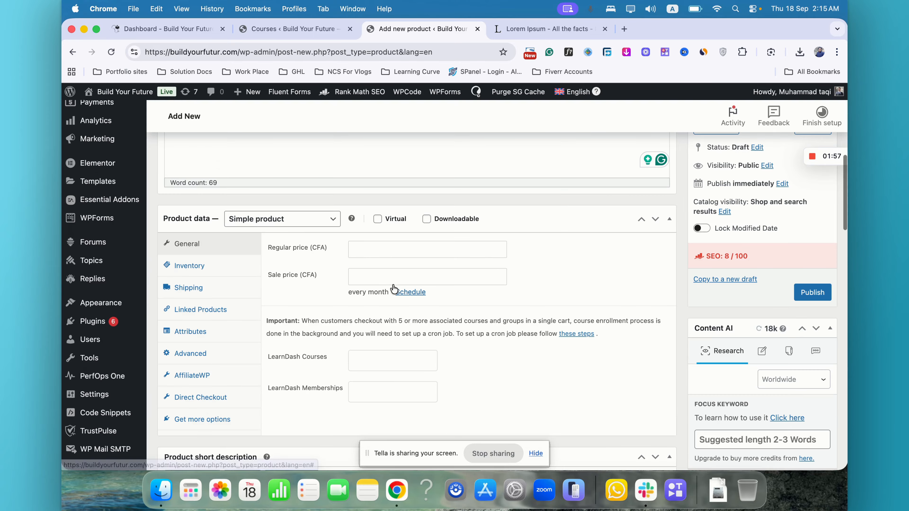
left_click(260, 219)
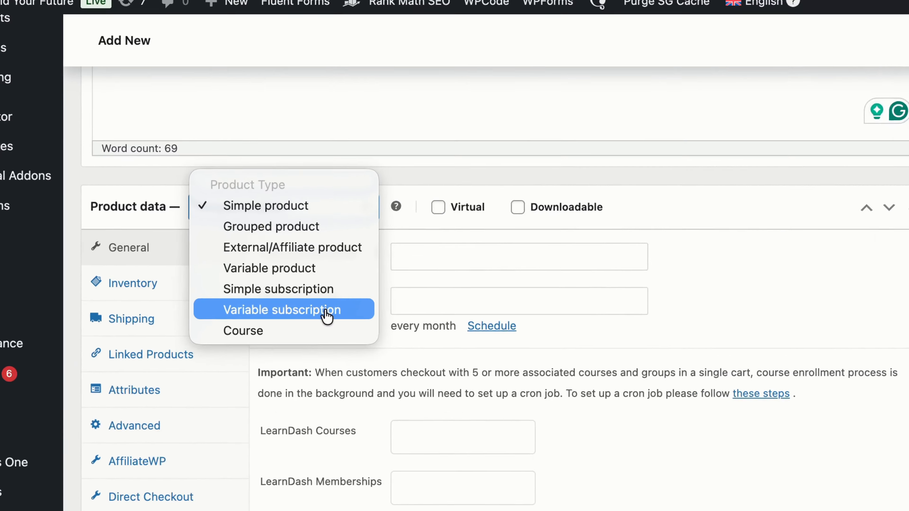
left_click(282, 282)
left_click(312, 215)
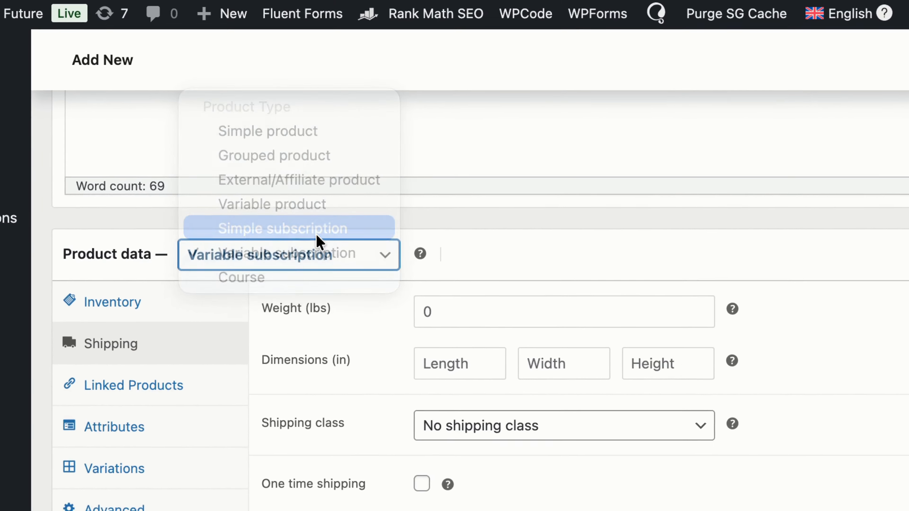
left_click(314, 197)
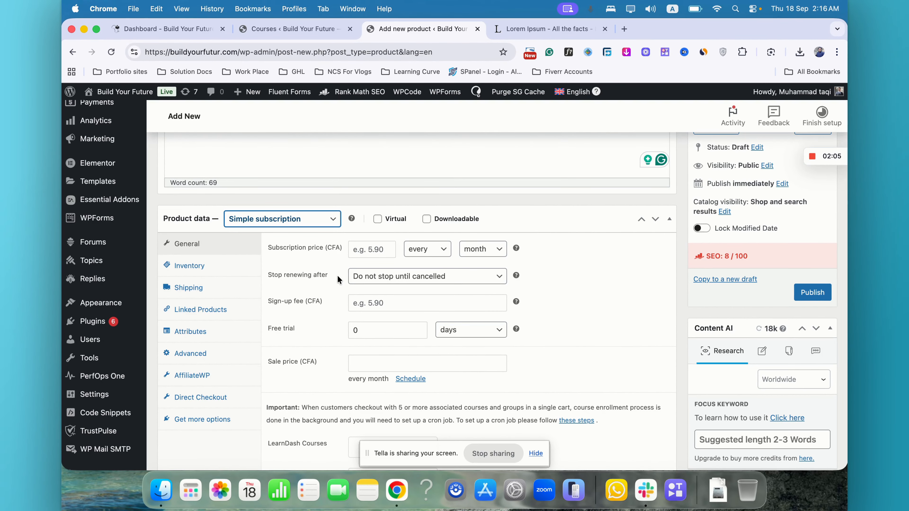
left_click(290, 217)
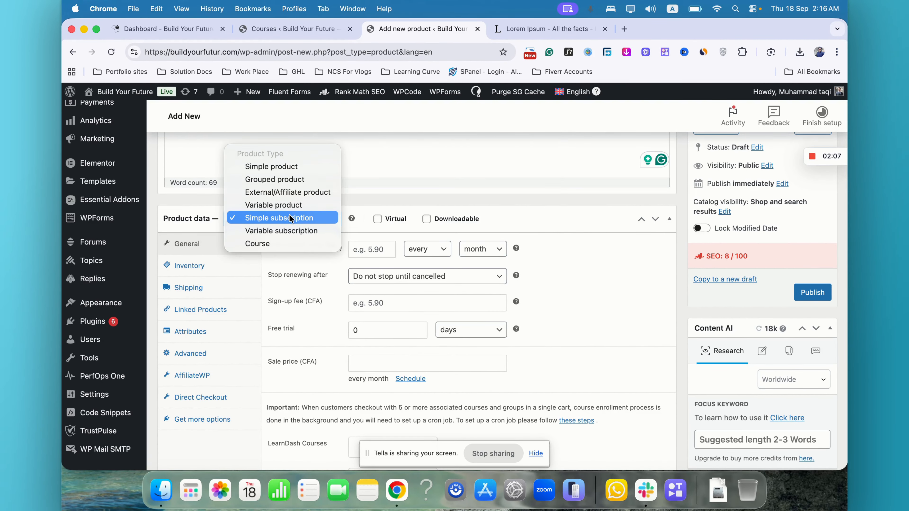
left_click(287, 231)
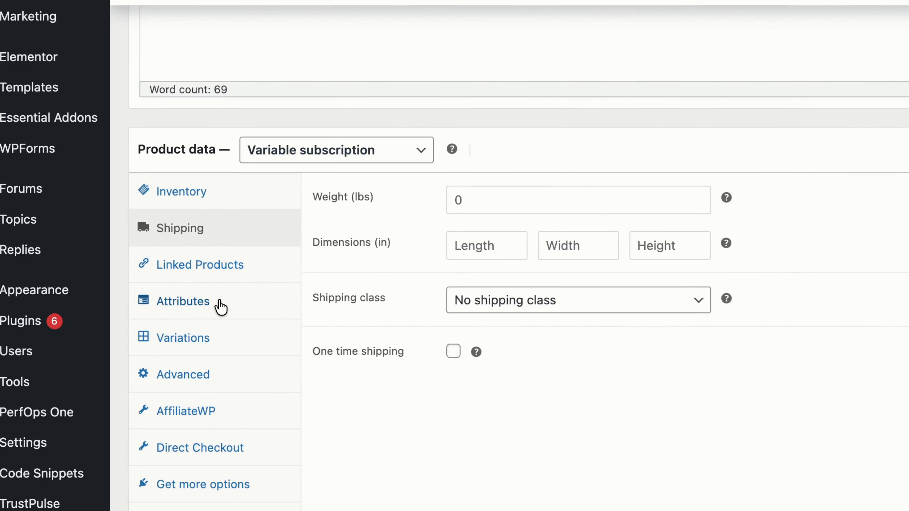
- Open the product's Attributes section and enable Used for variations on the new attribute
left_click(213, 313)
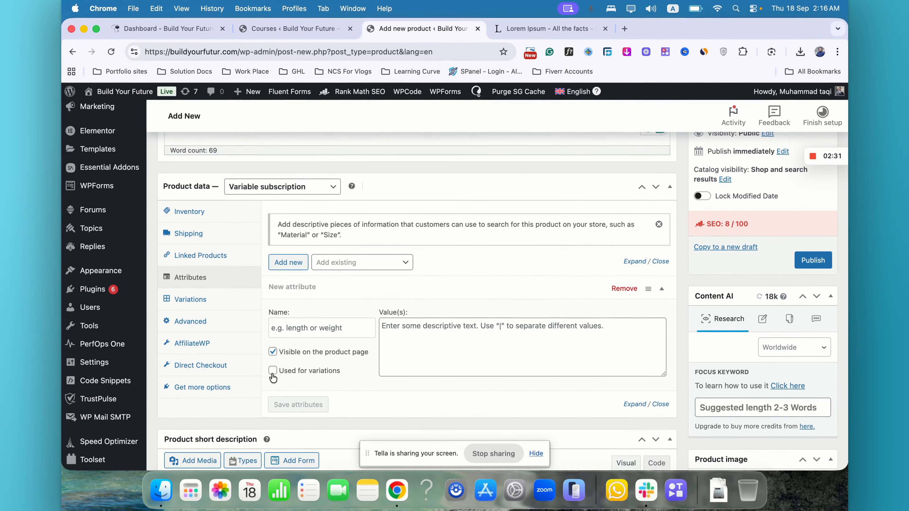
left_click(344, 419)
left_click(320, 331)
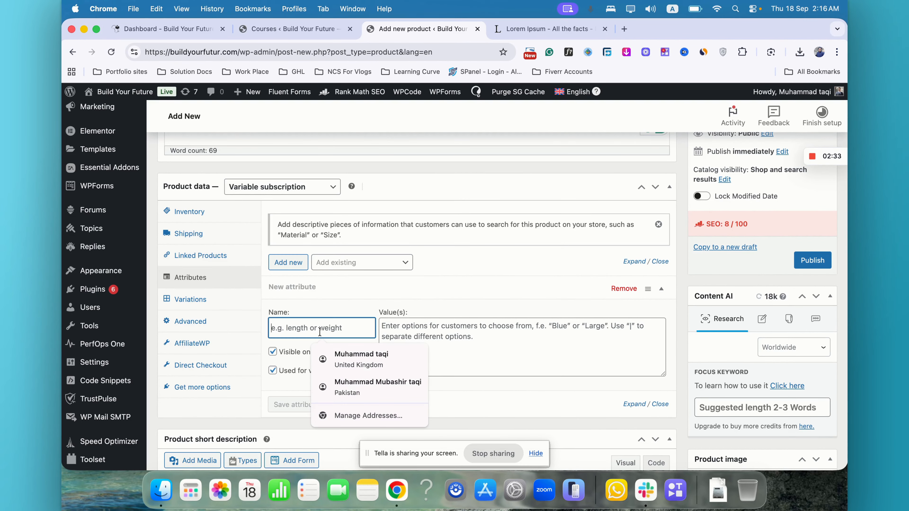
left_click(346, 315)
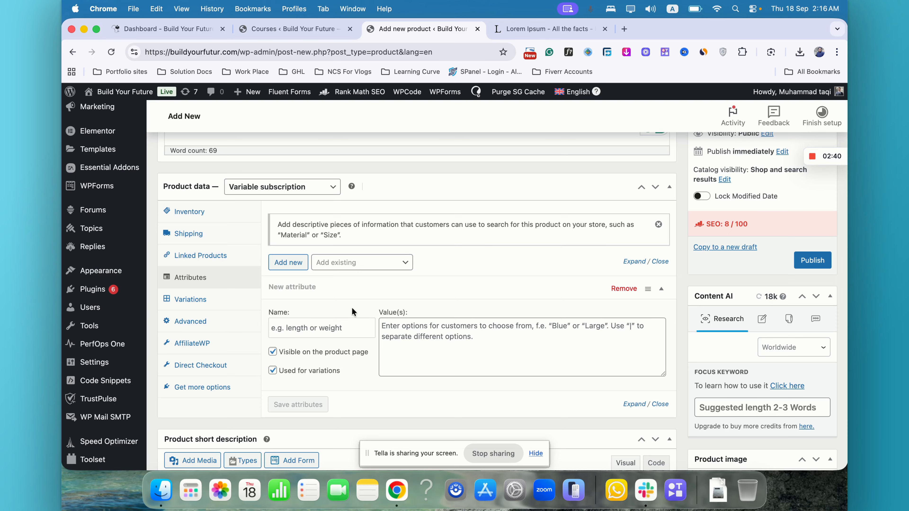
- Name the attribute "Chose Your Plan", correcting the first letter to uppercase
left_click(336, 325)
type("chose Your Plan")
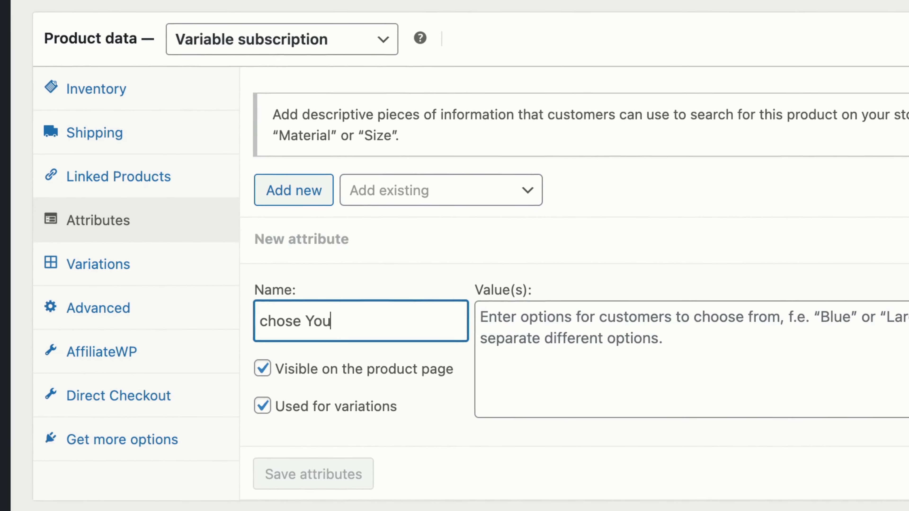
key("Left")
key("Left")
key("Left")
key("Left")
key("Left")
key("Left")
key("Left")
key("Left")
key("Left")
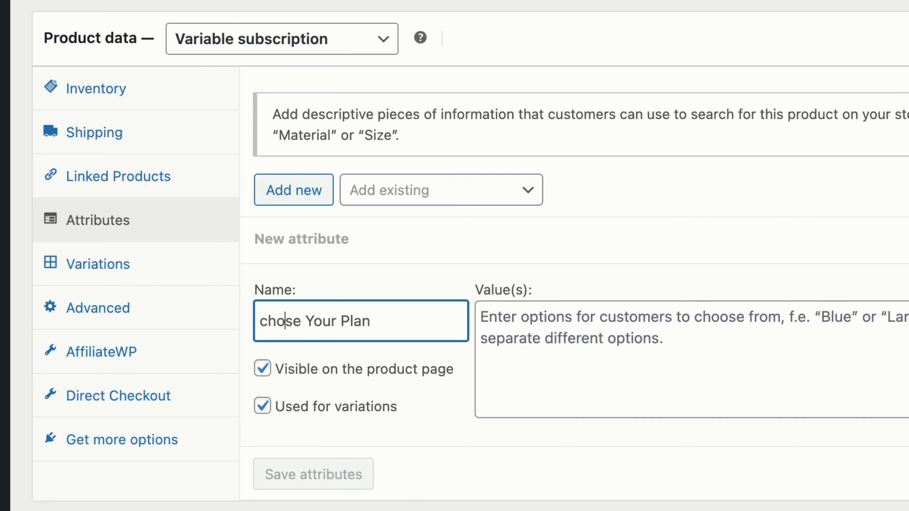
key("Right")
key("BackSpace")
type("C")
- Enter the attribute values "Monthly | Yearly" and save the attributes
left_click(552, 310)
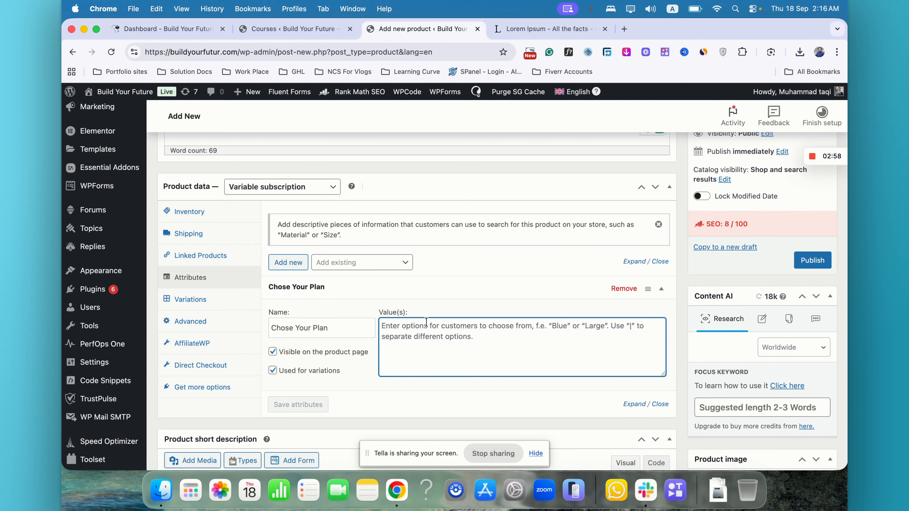
type("Monthly")
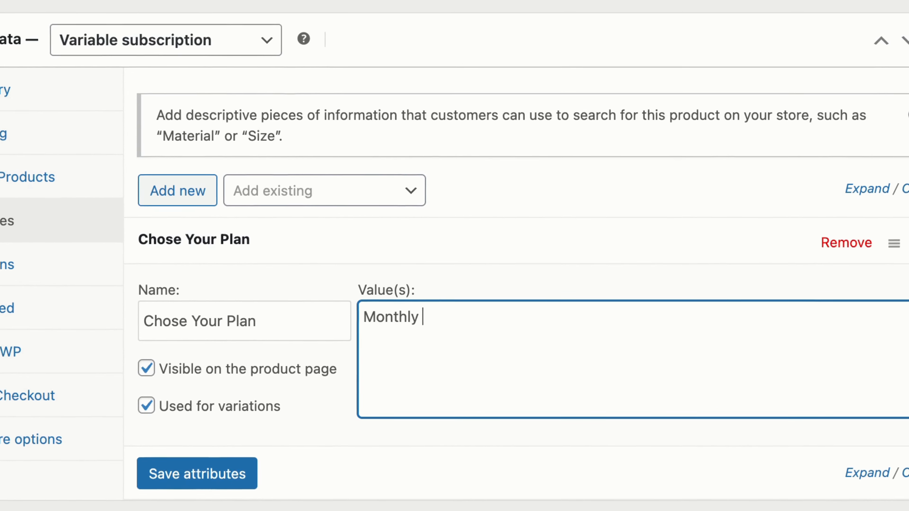
type(" | Yearly")
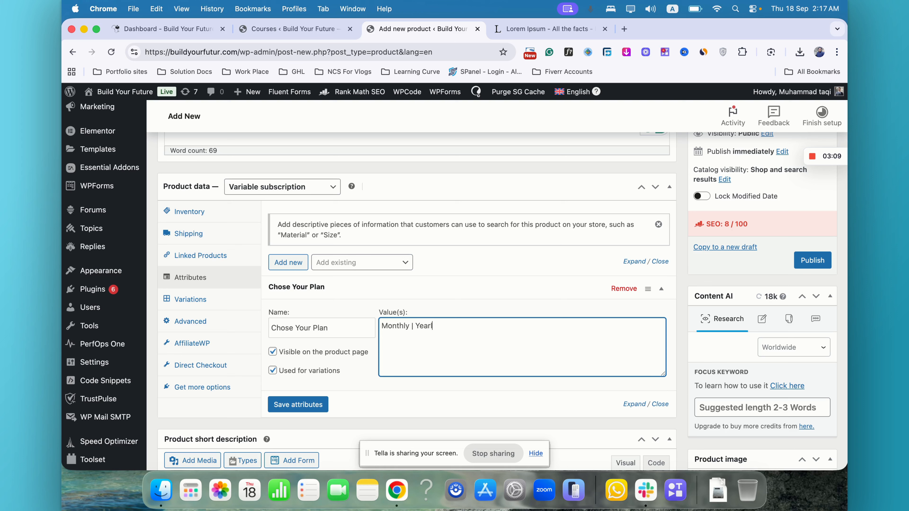
left_click(307, 408)
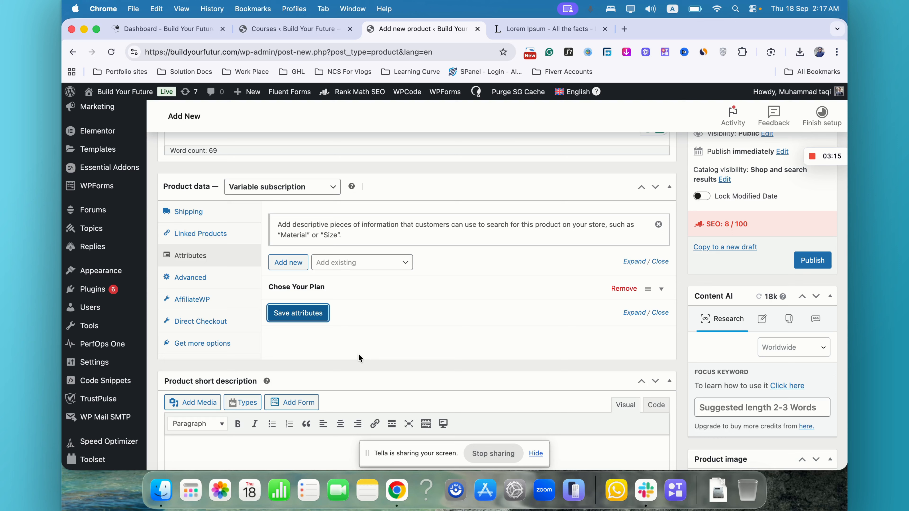
- Generate all variations from the plan attribute in the Variations section and confirm
left_click(364, 287)
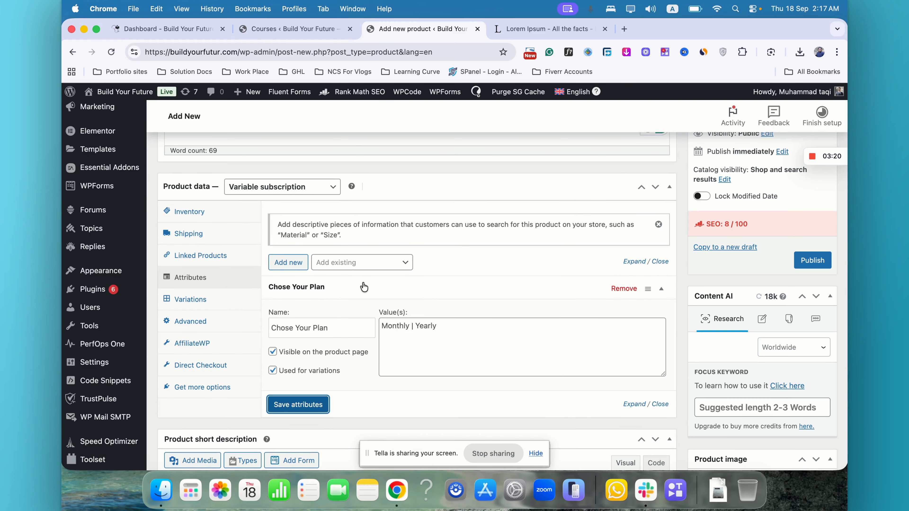
left_click(364, 287)
left_click(211, 300)
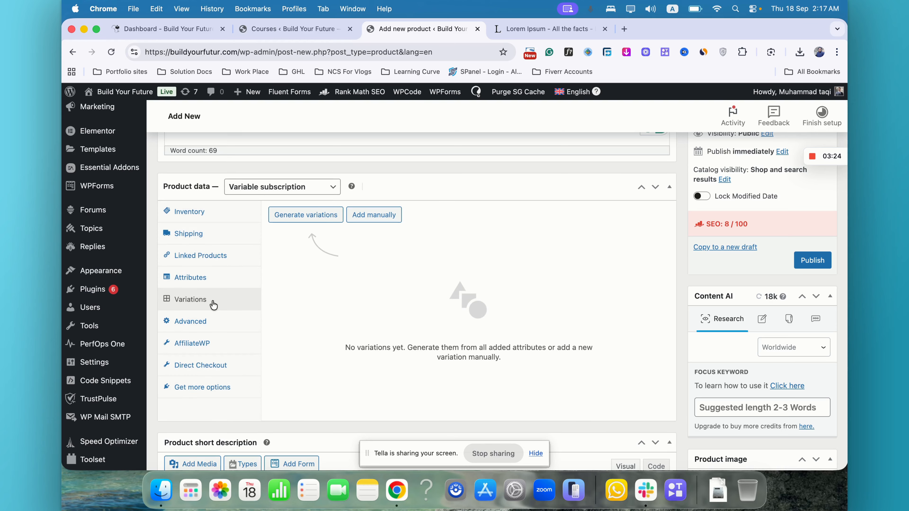
left_click(307, 216)
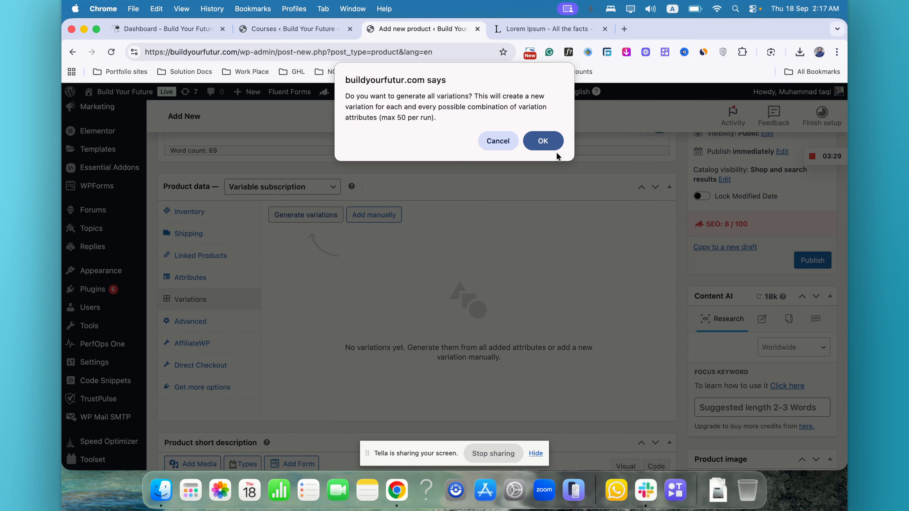
left_click(546, 143)
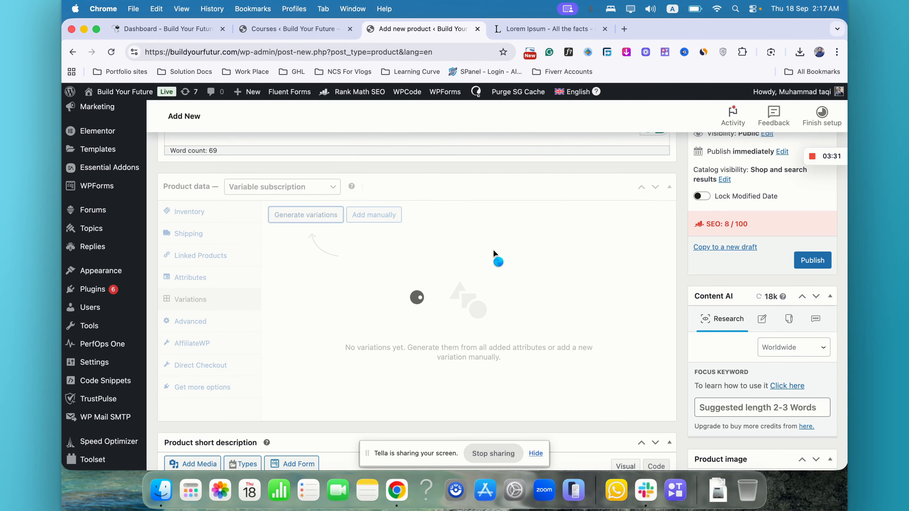
- Mark the Monthly variation as Virtual
scroll(455, 266, "down", 2)
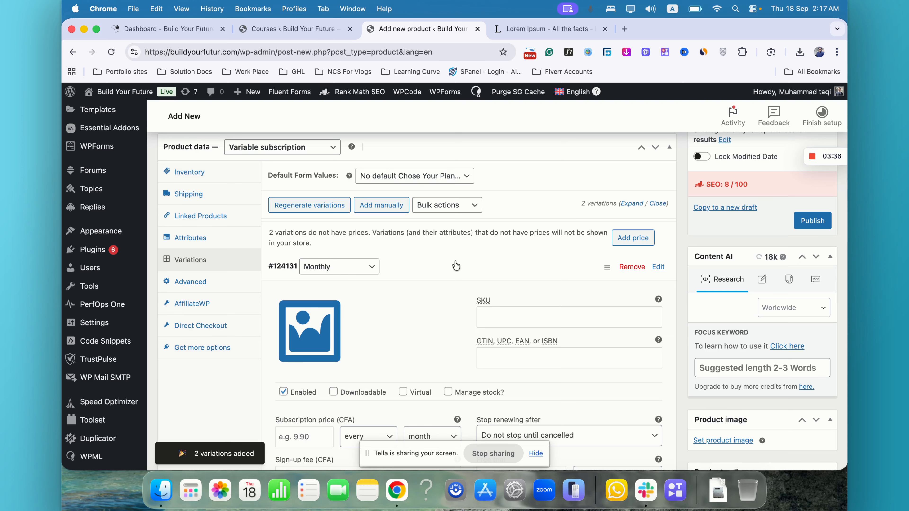
scroll(455, 266, "down", 3)
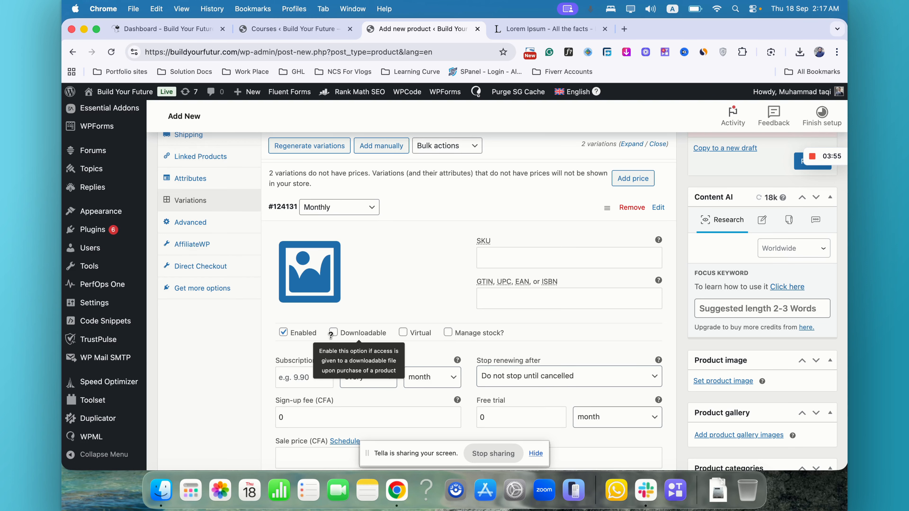
left_click(403, 333)
scroll(317, 344, "down", 2)
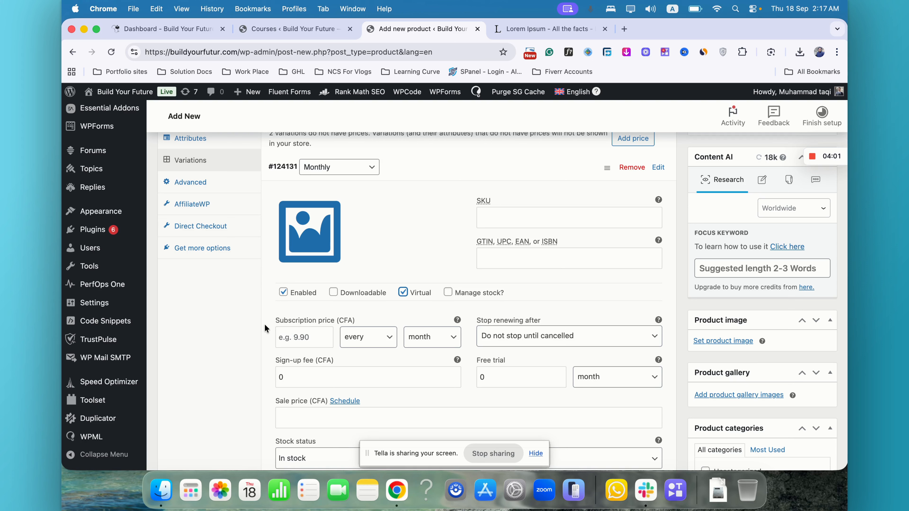
- Set the Monthly variation's subscription price to 1500 CFA billed every 2nd month
scroll(265, 327, "down", 4)
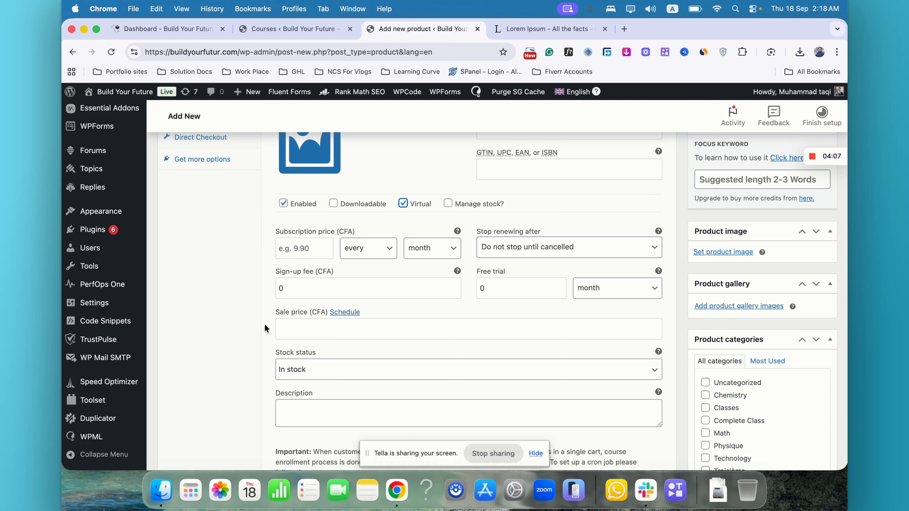
left_click(318, 252)
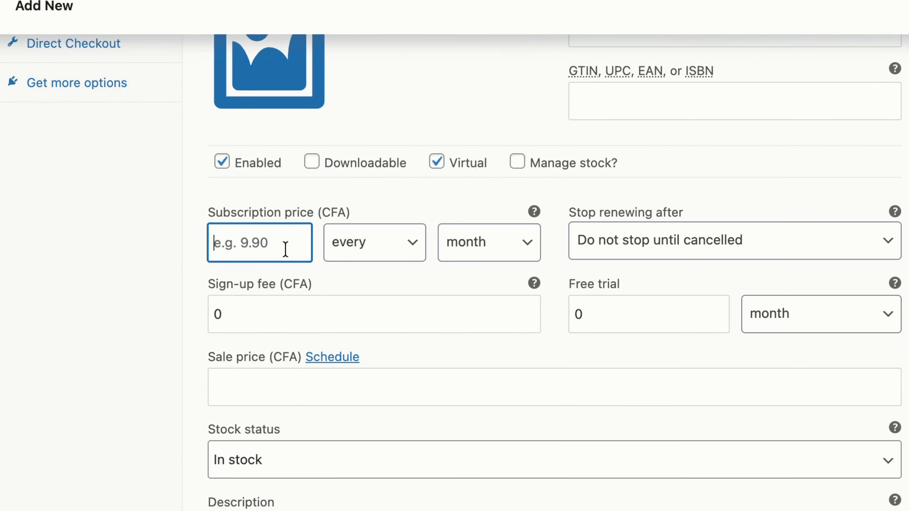
type("1500")
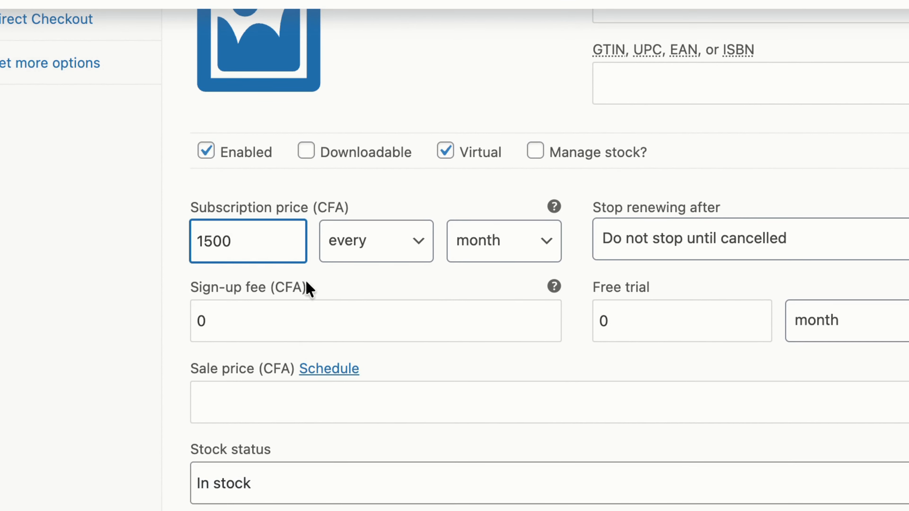
left_click(376, 240)
left_click(380, 321)
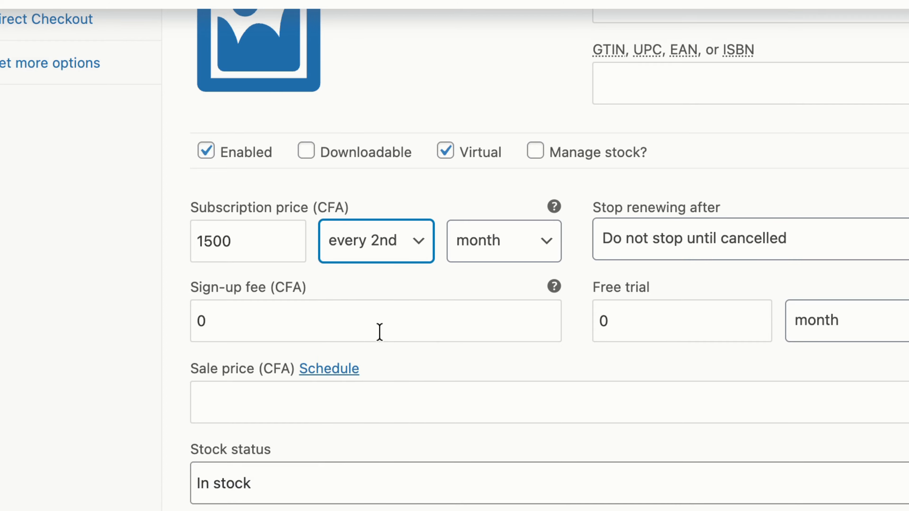
- Change the Monthly variation's billing interval to every month
left_click(413, 242)
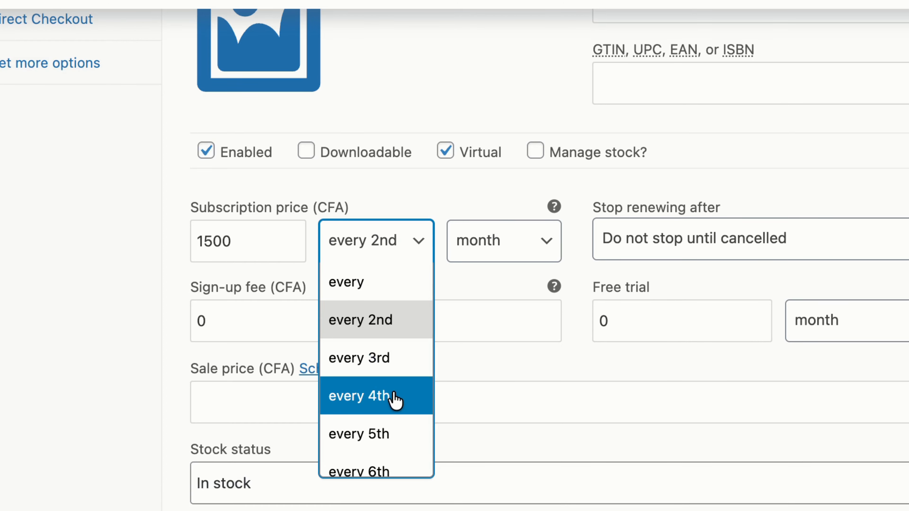
scroll(405, 412, "down", 1)
scroll(388, 389, "up", 1)
left_click(377, 285)
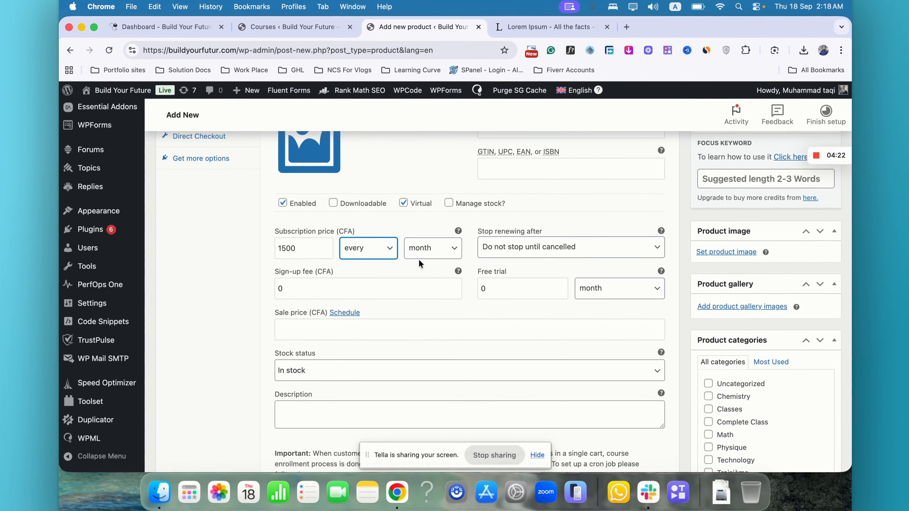
left_click(428, 248)
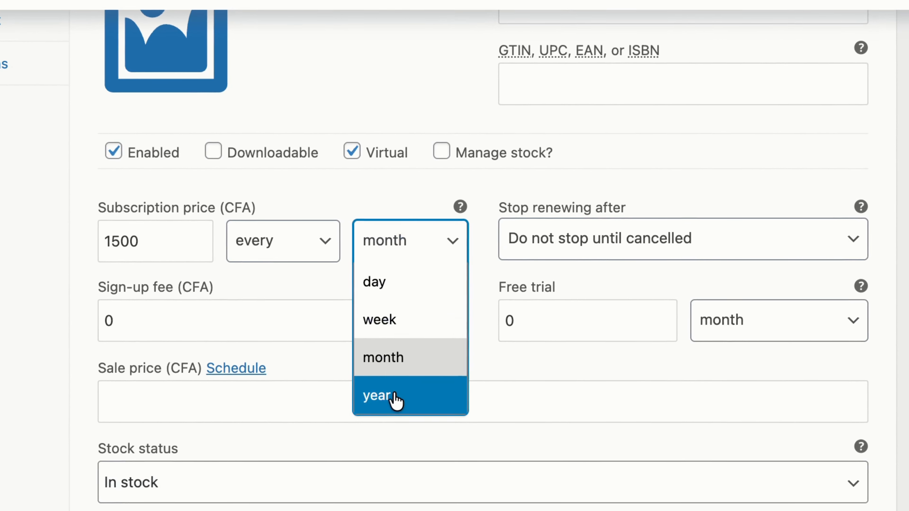
left_click(287, 285)
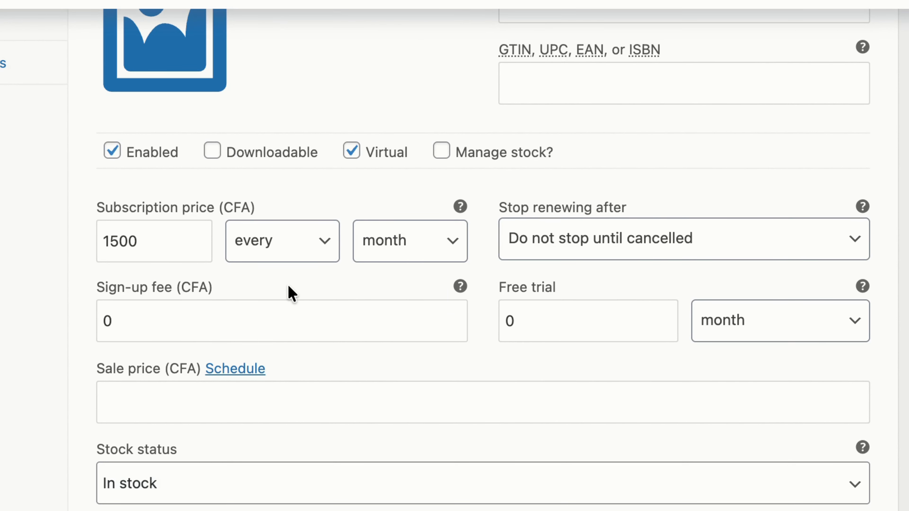
- Assign the LearnDash course "Physique Seconde C et E" to the Monthly variation
scroll(287, 285, "up", 5)
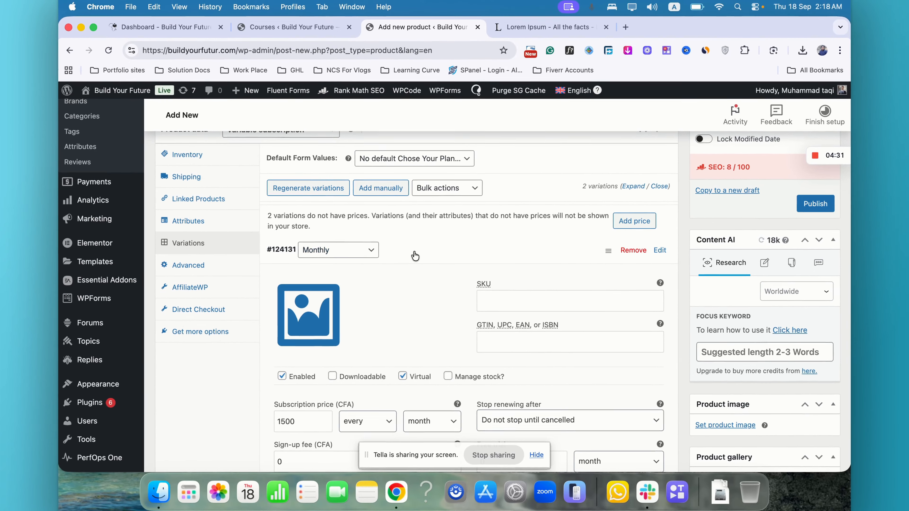
scroll(415, 256, "down", 3)
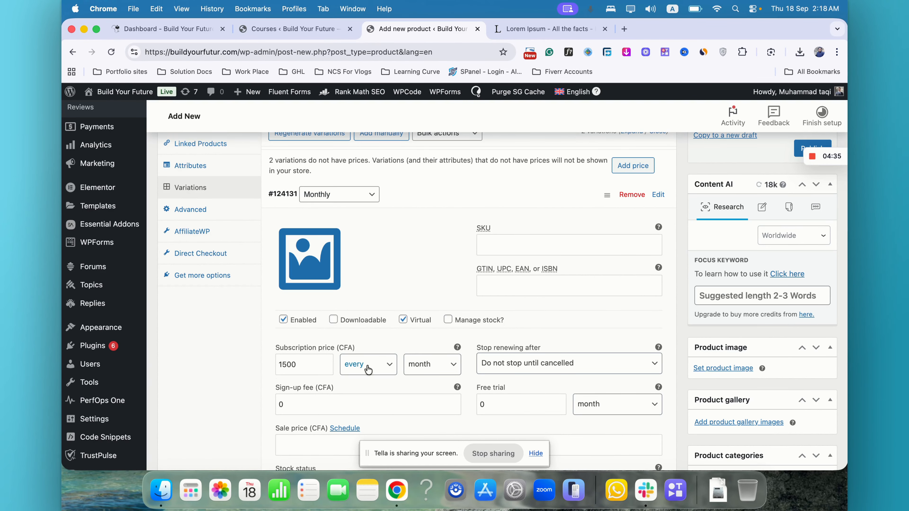
scroll(460, 366, "down", 10)
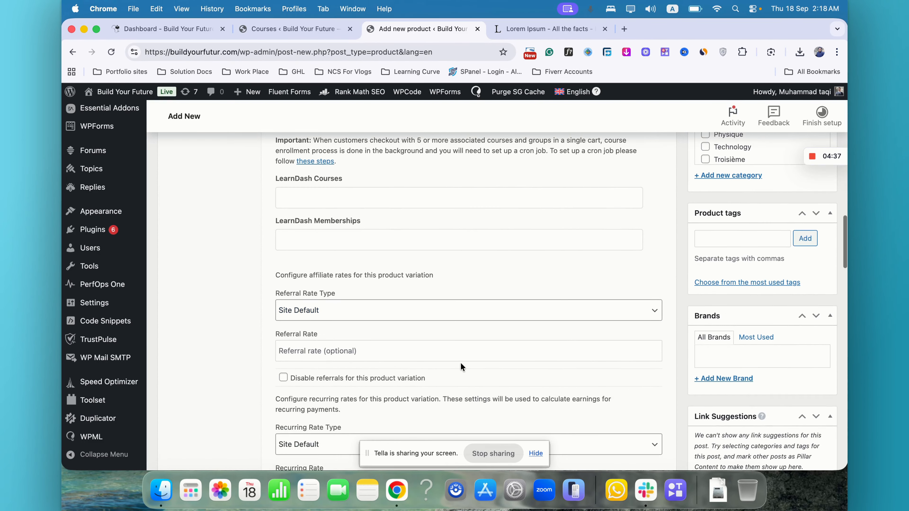
scroll(461, 366, "down", 1)
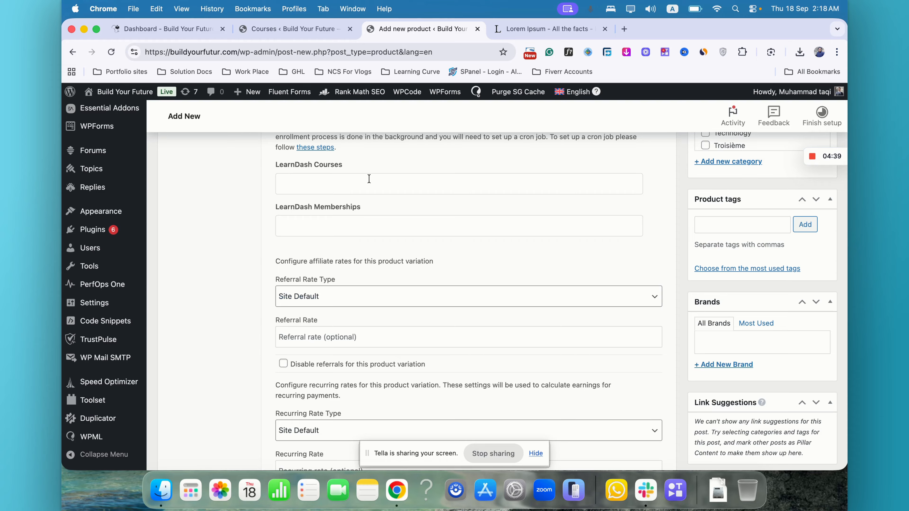
scroll(369, 178, "up", 20)
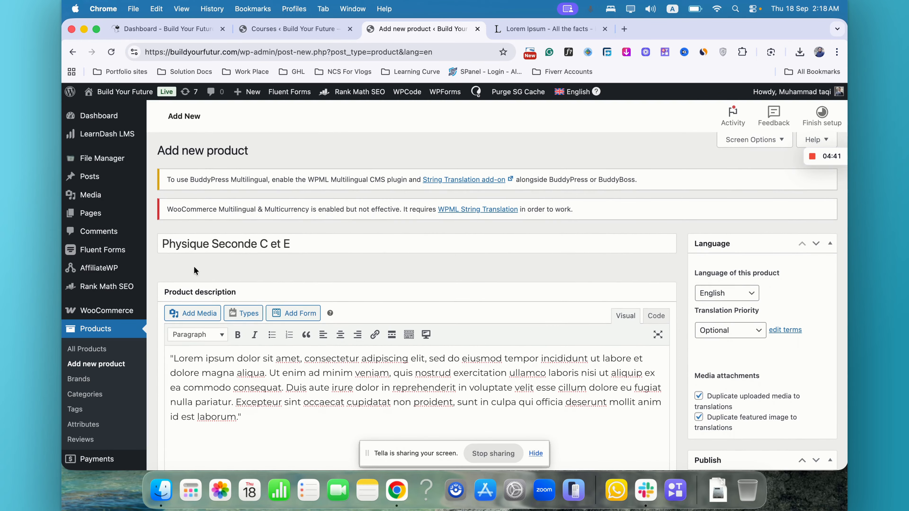
scroll(429, 250, "down", 10)
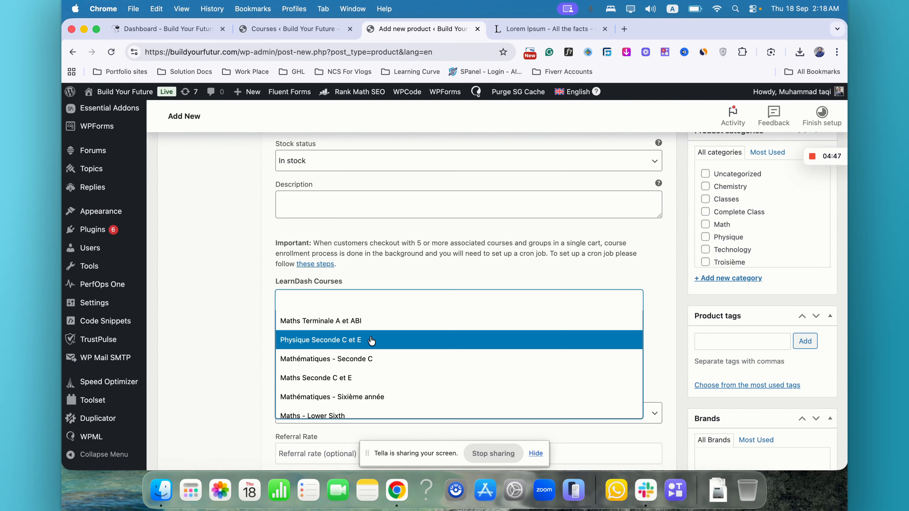
left_click(400, 341)
left_click(214, 329)
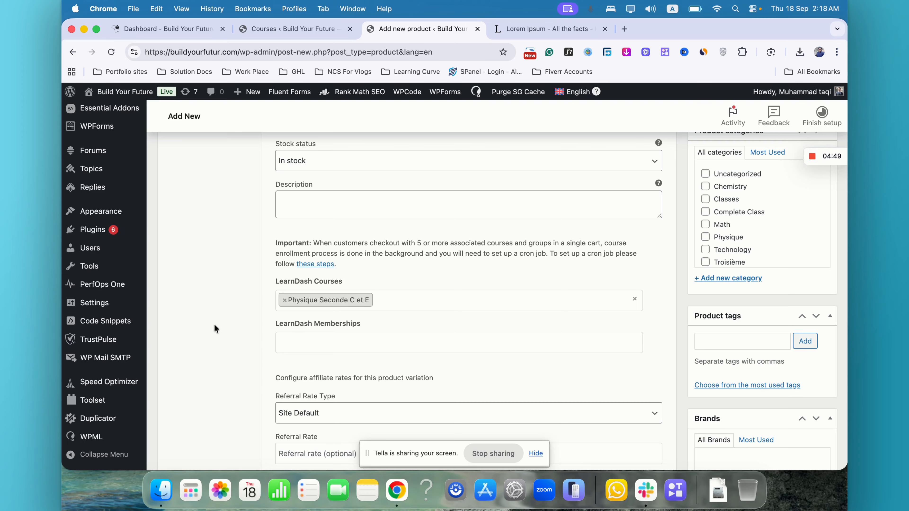
- Open the Yearly variation and set its subscription price to 15000 CFA billed every year
scroll(213, 328, "up", 10)
scroll(415, 387, "down", 1)
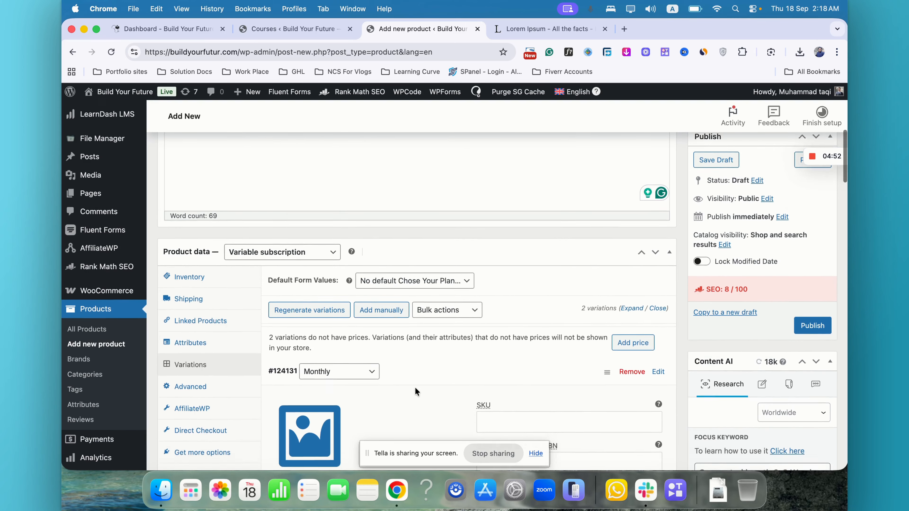
scroll(415, 387, "down", 4)
left_click(458, 234)
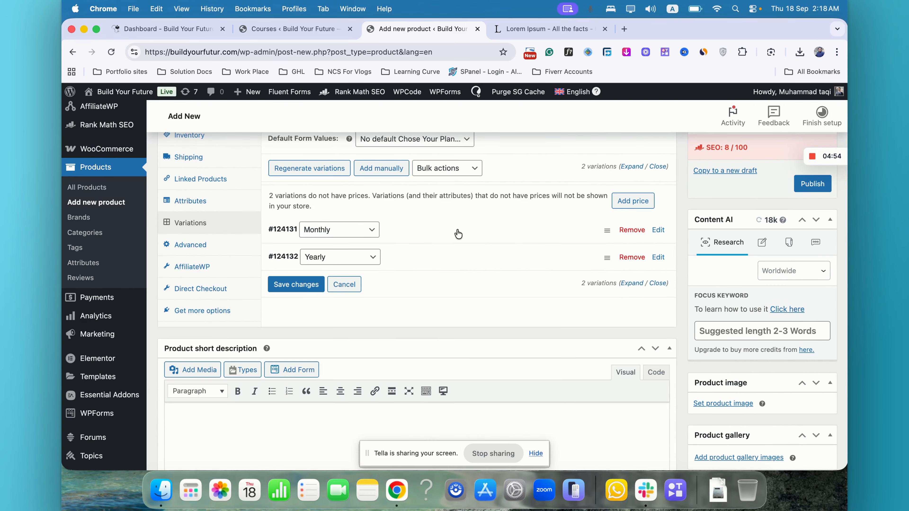
left_click(437, 257)
scroll(429, 342, "down", 4)
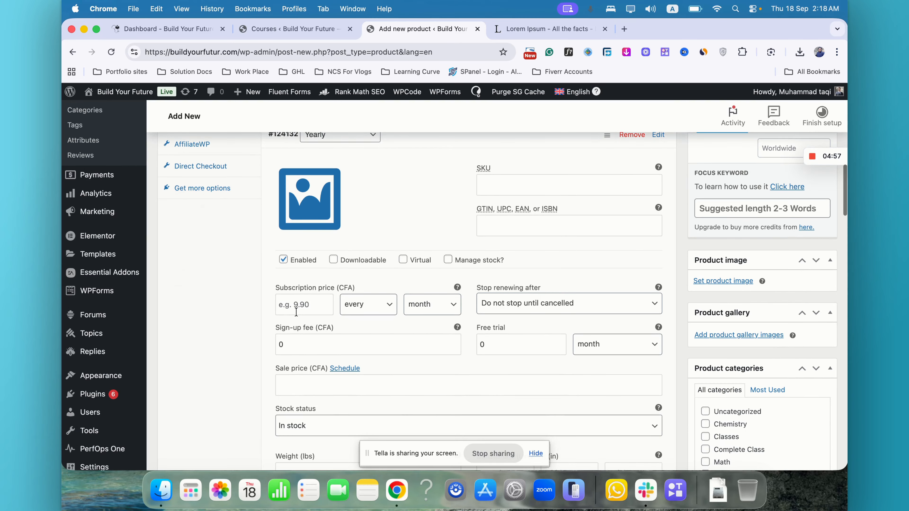
left_click(297, 310)
type("15000")
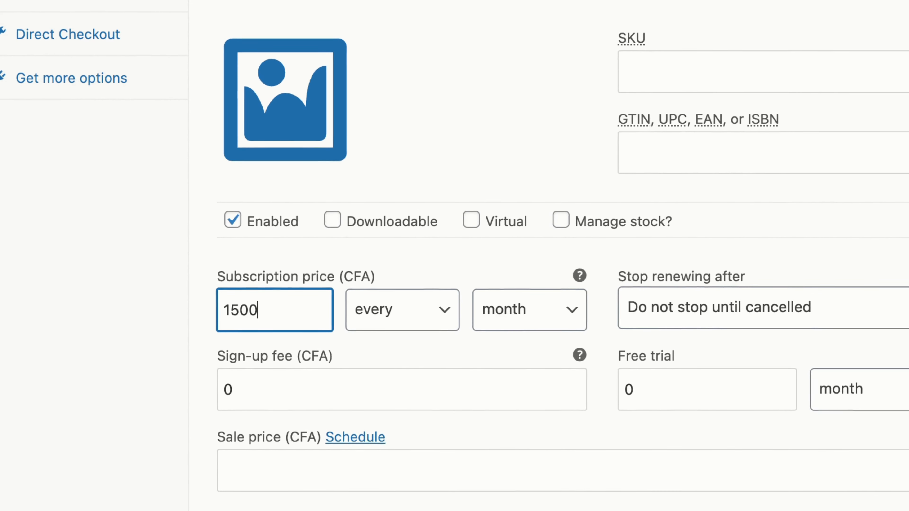
left_click(490, 320)
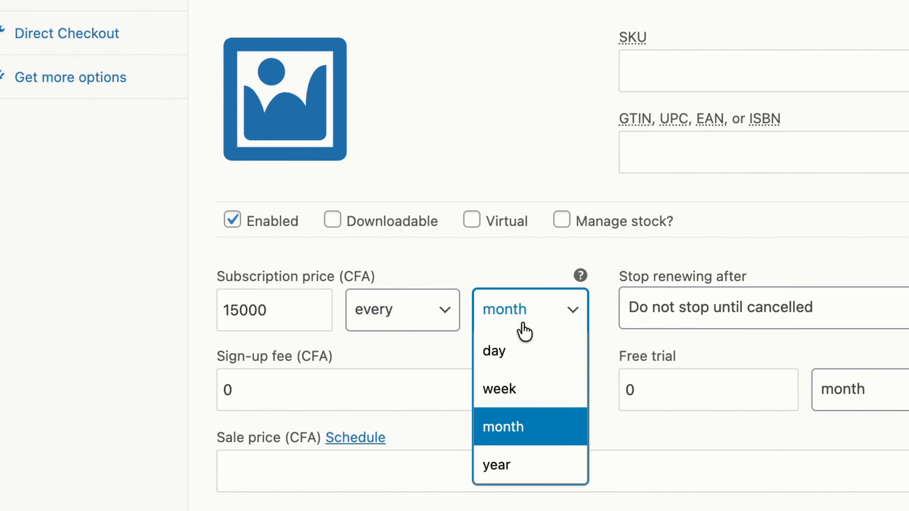
left_click(500, 466)
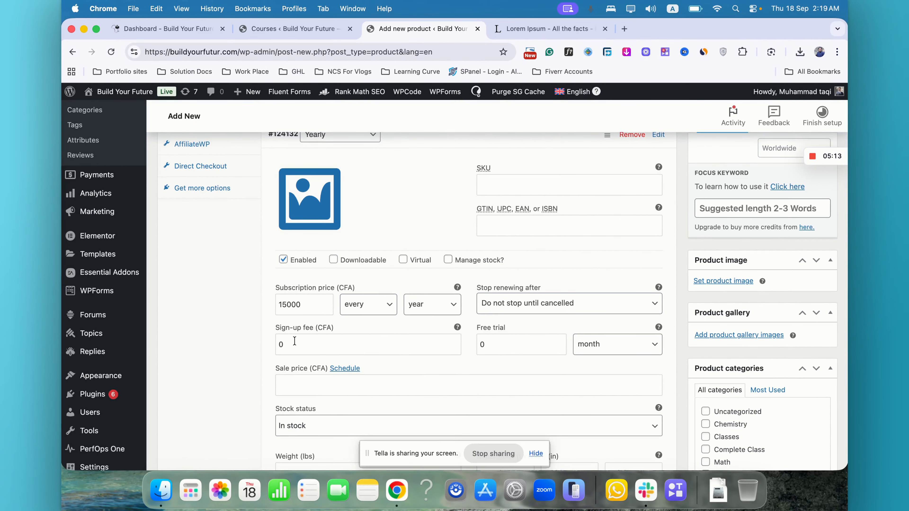
- Mark the Yearly variation as Virtual and assign it the LearnDash course "Physique Seconde C et E"
scroll(294, 341, "down", 5)
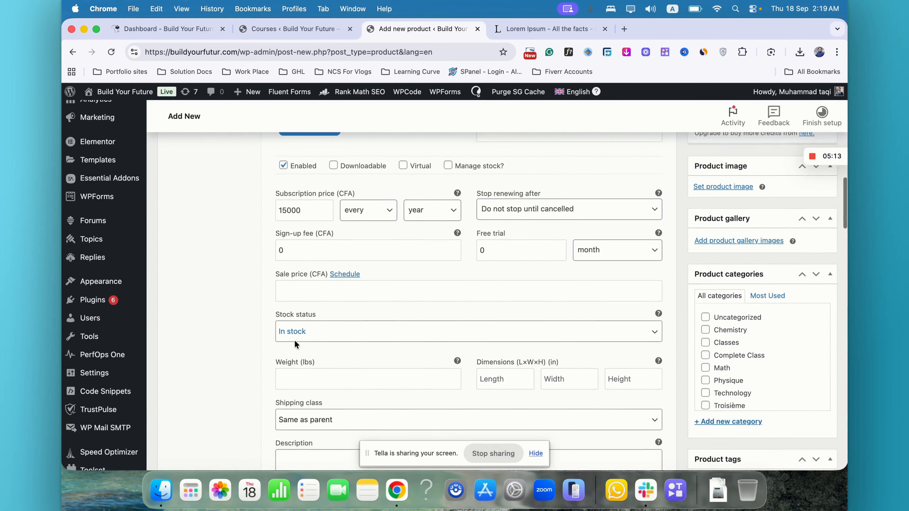
scroll(403, 242, "up", 4)
left_click(403, 240)
scroll(402, 241, "down", 8)
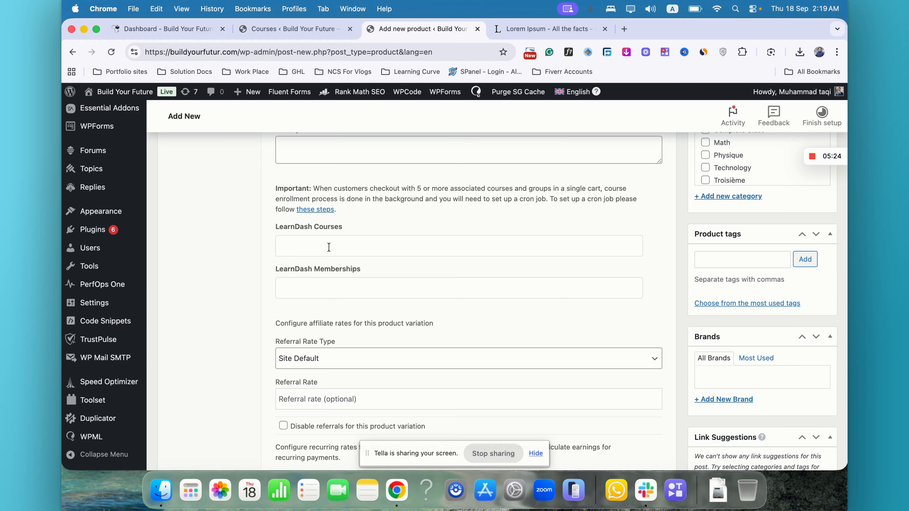
left_click(329, 247)
left_click(341, 285)
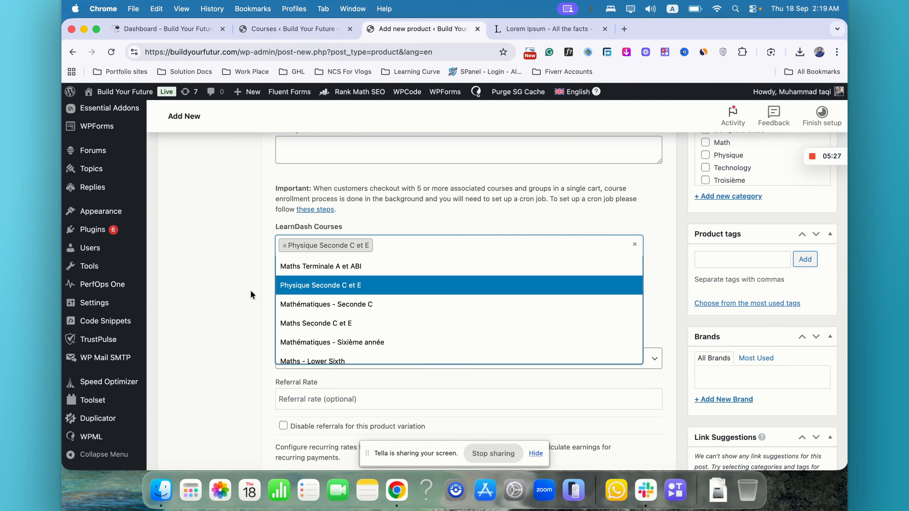
left_click(249, 290)
- Save the variation changes
scroll(247, 288, "down", 7)
left_click(301, 400)
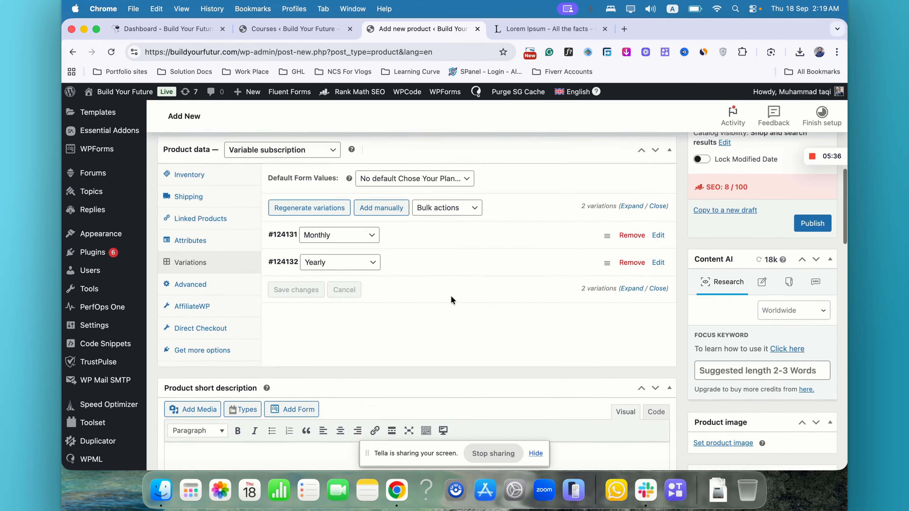
scroll(451, 297, "down", 7)
scroll(451, 297, "up", 10)
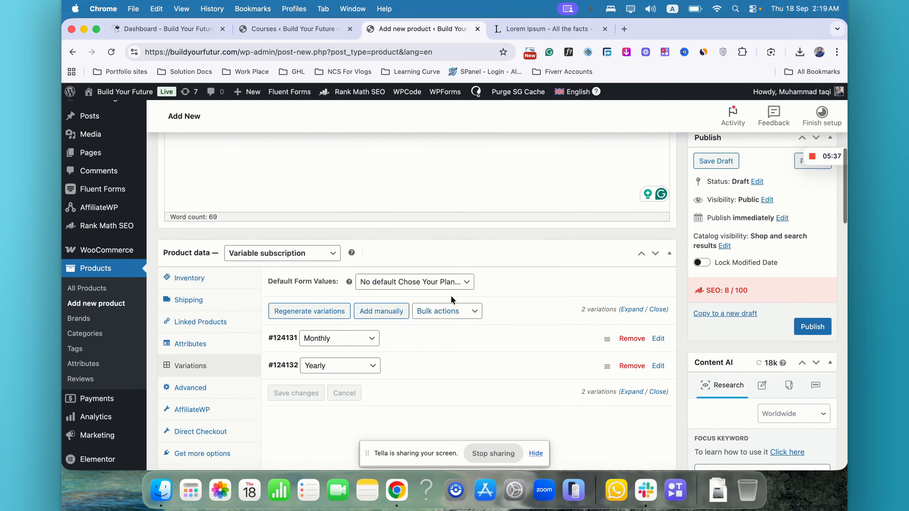
scroll(451, 296, "up", 2)
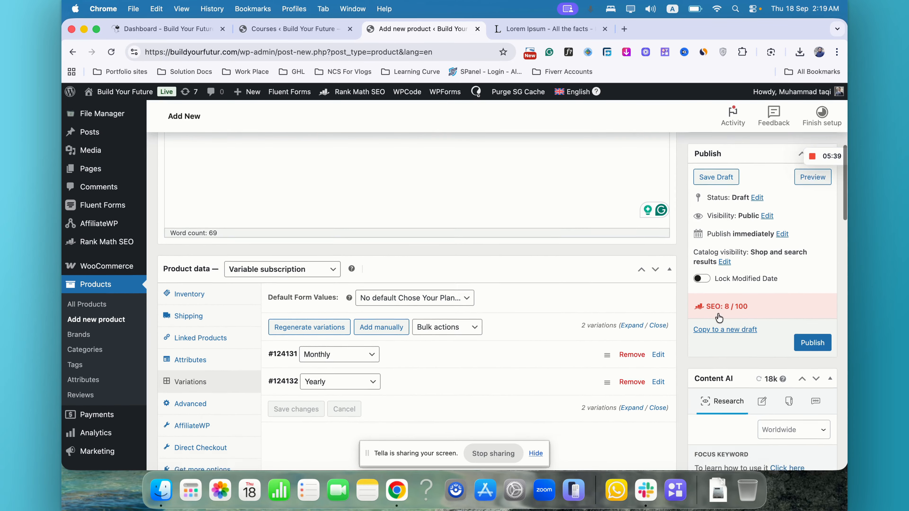
scroll(719, 317, "down", 10)
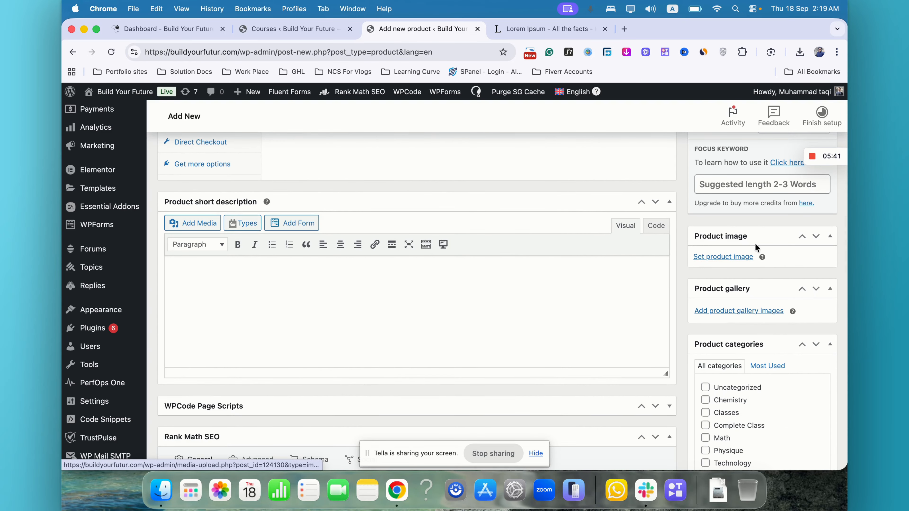
- Set the product image to a calculator picture found by searching the media library for "math"
left_click(730, 257)
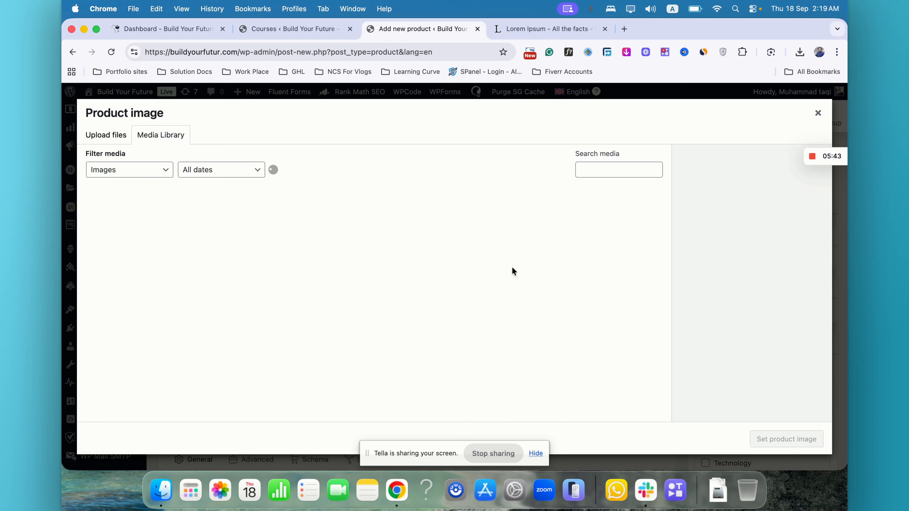
left_click(615, 170)
type("math")
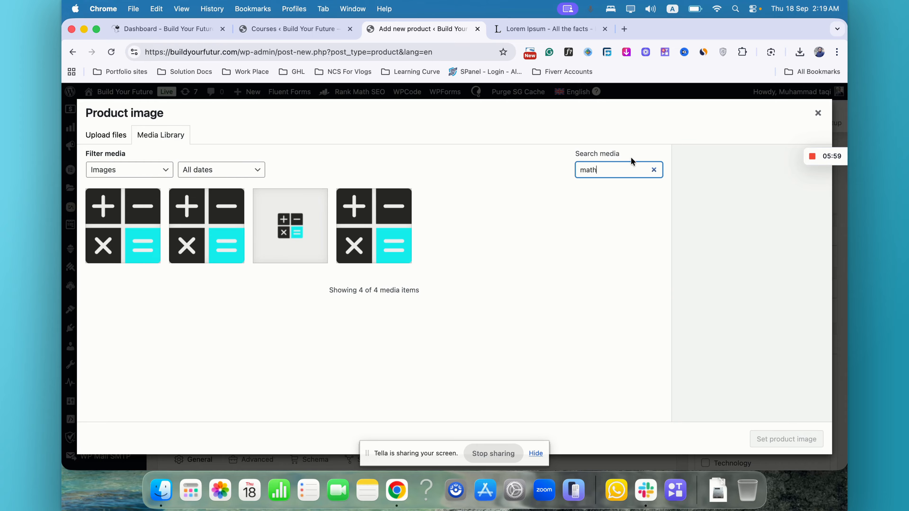
left_click(192, 243)
left_click(798, 440)
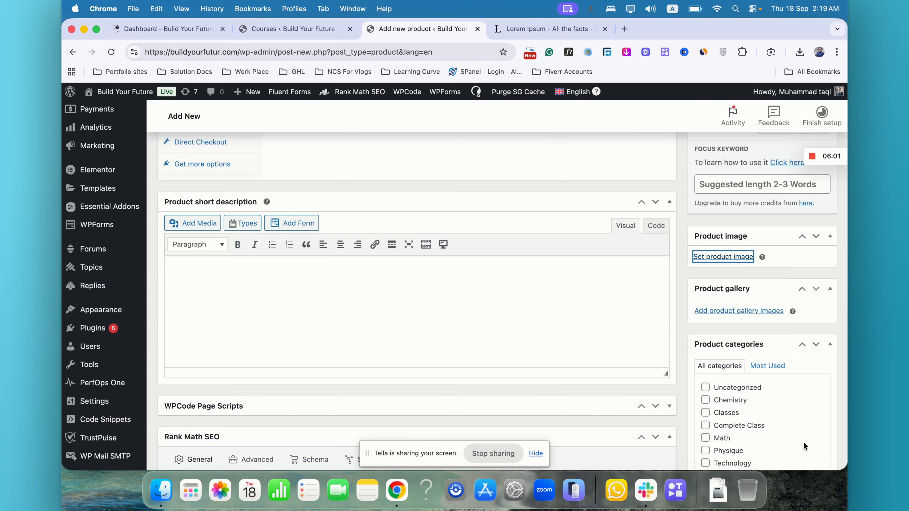
- Publish the product
scroll(736, 309, "up", 5)
scroll(737, 309, "up", 5)
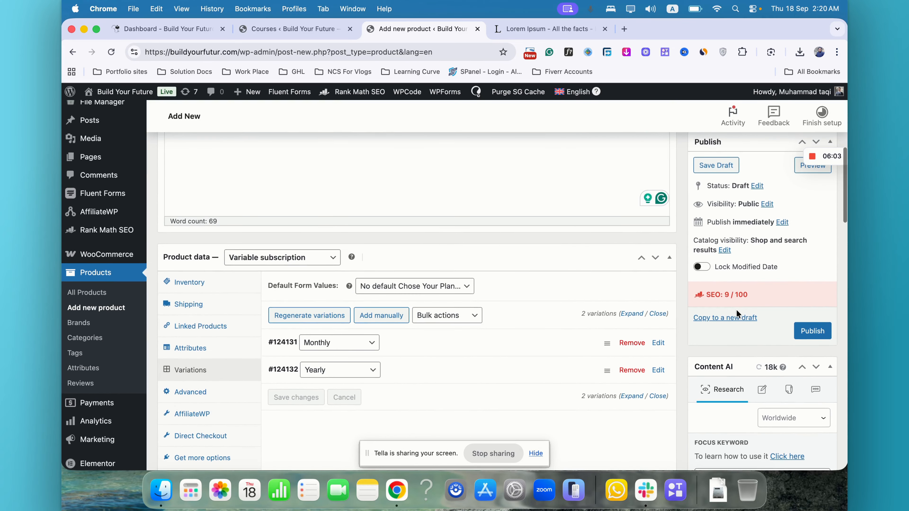
scroll(736, 309, "down", 5)
left_click(820, 367)
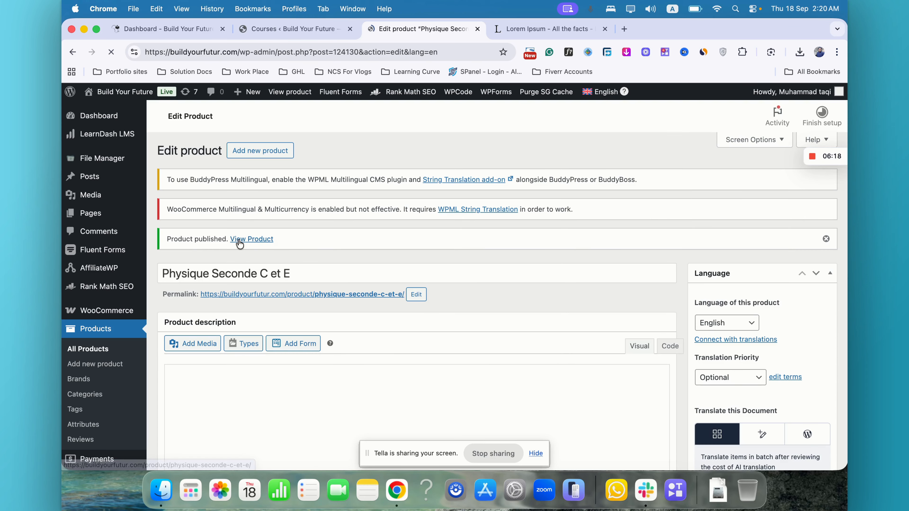
- Open the published product page in a new tab and try the Monthly and Yearly plan options
right_click(240, 239)
left_click(278, 211)
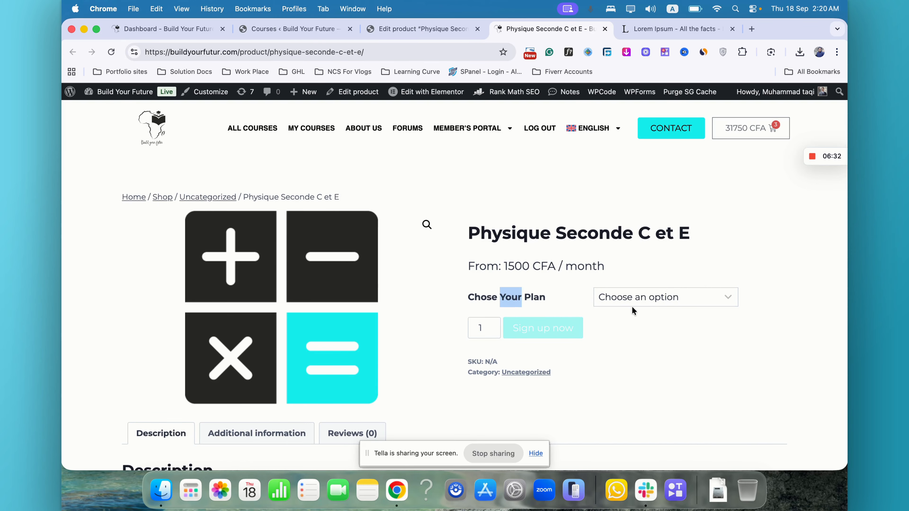
left_click(643, 298)
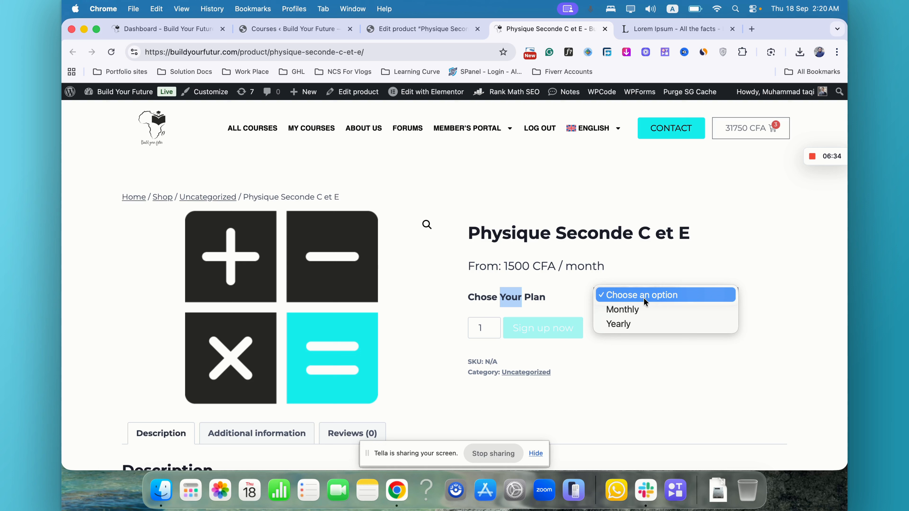
left_click(640, 310)
left_click(673, 296)
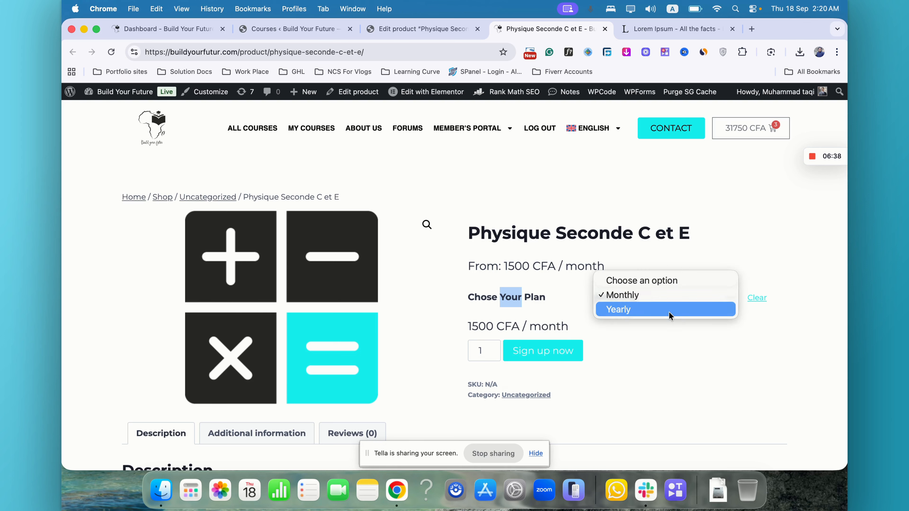
left_click(668, 314)
double_click(484, 327)
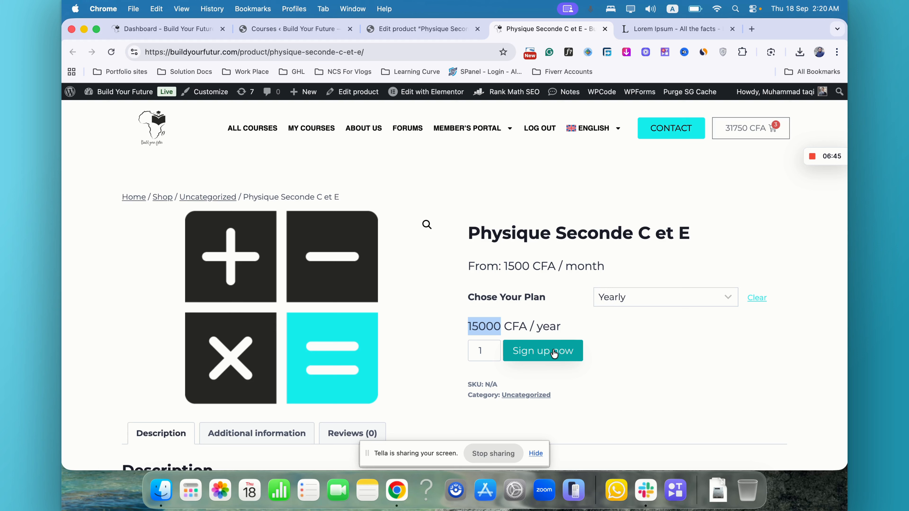
- Switch to the Courses admin tab
left_click(411, 52)
key("super+c")
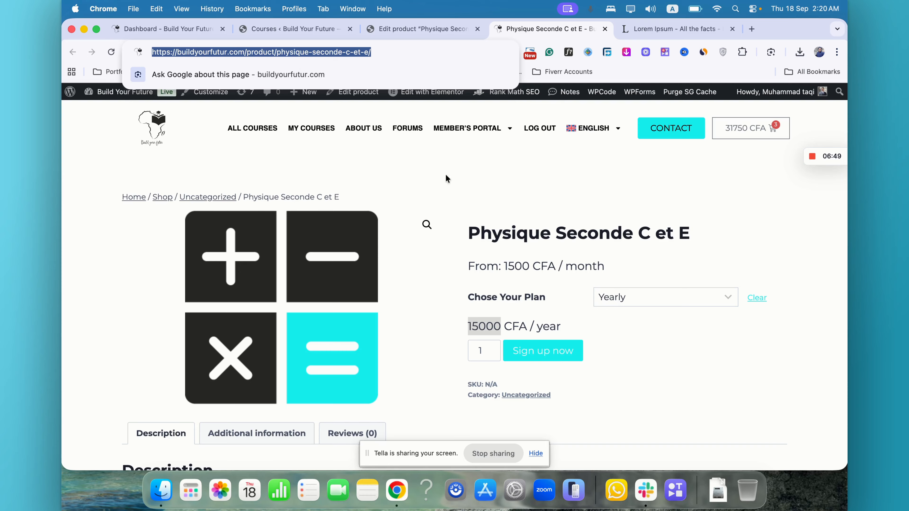
left_click(455, 214)
left_click(304, 29)
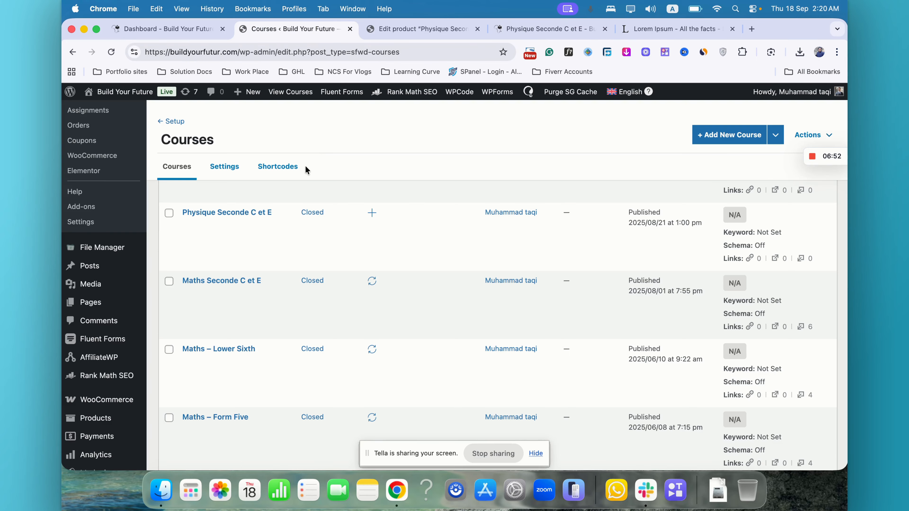
- Open the Physique Seconde C et E course's settings in a new tab and paste the product page link into its Button URL field
scroll(186, 308, "down", 4)
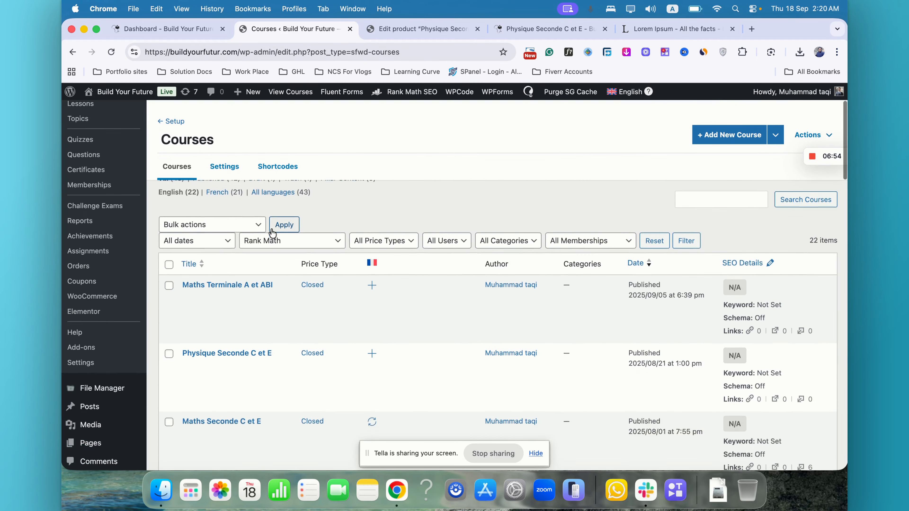
left_click(189, 313, "super")
left_click(398, 28)
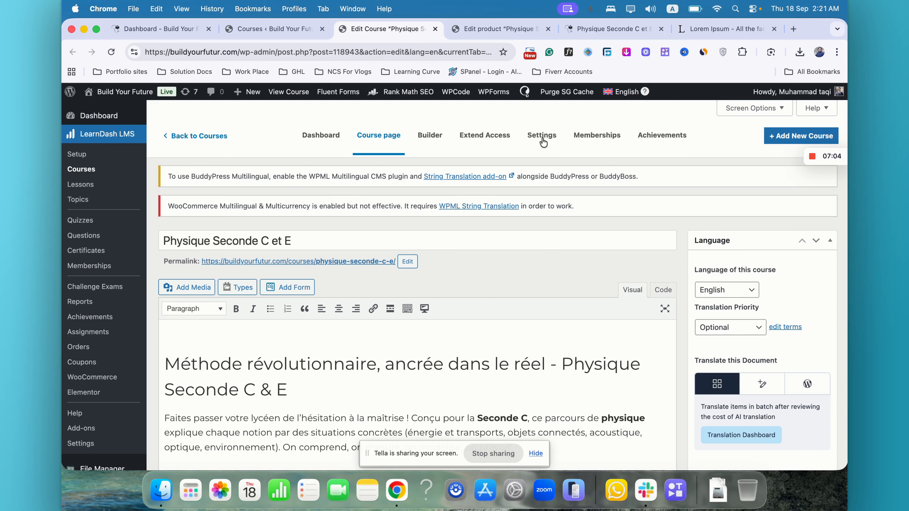
left_click(542, 140)
scroll(543, 142, "down", 5)
scroll(543, 143, "down", 3)
scroll(433, 246, "up", 3)
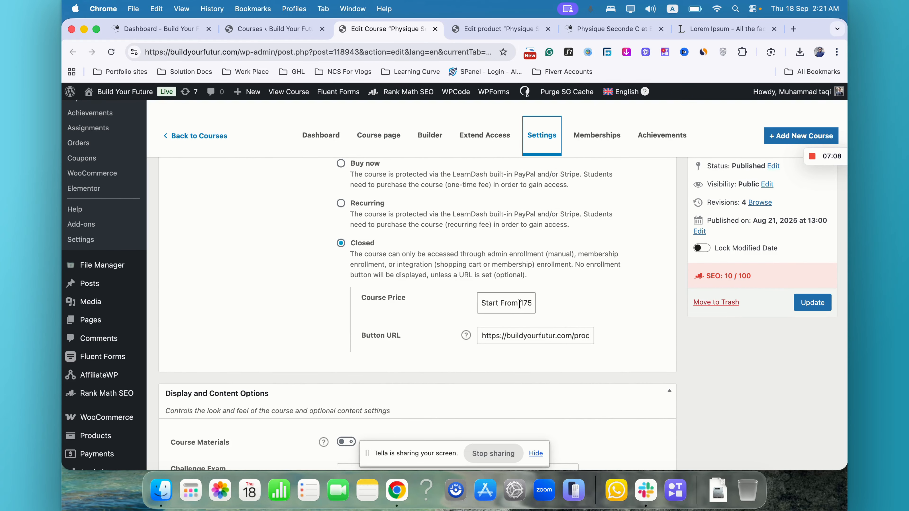
triple_click(525, 334)
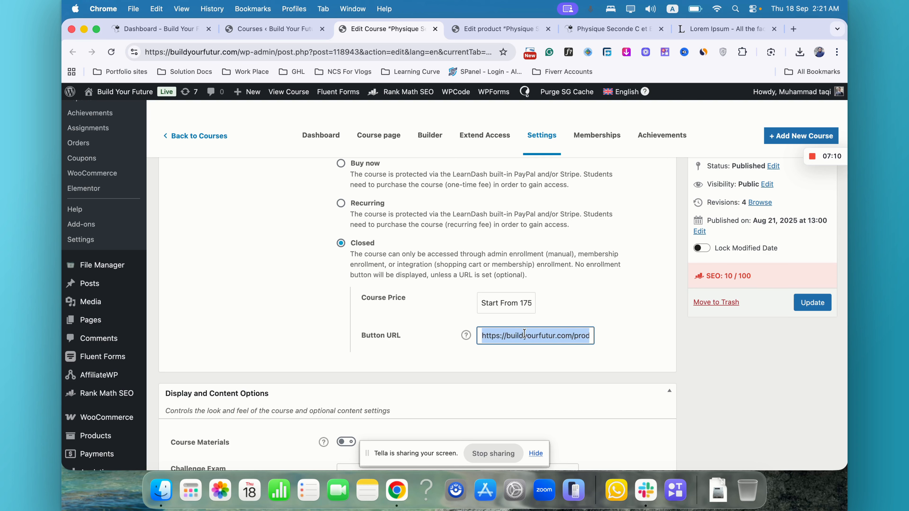
key("super+v")
left_click(619, 327)
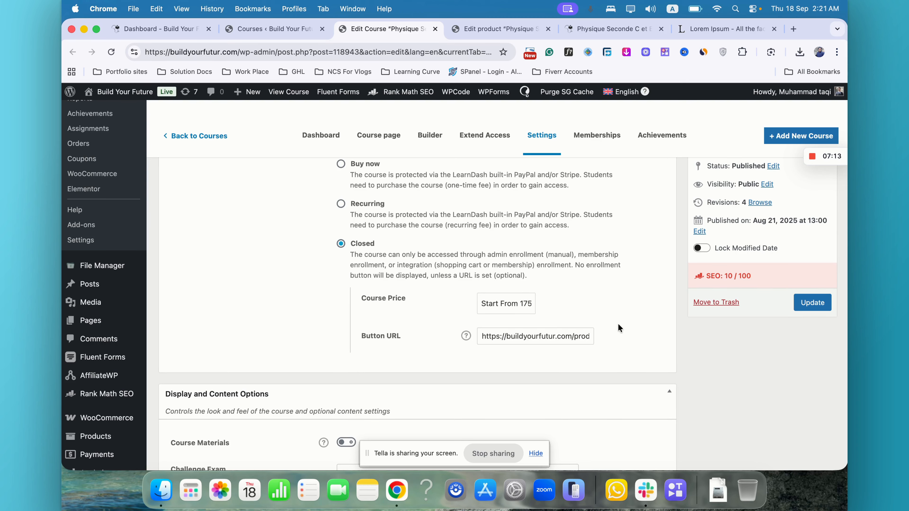
scroll(618, 324, "up", 6)
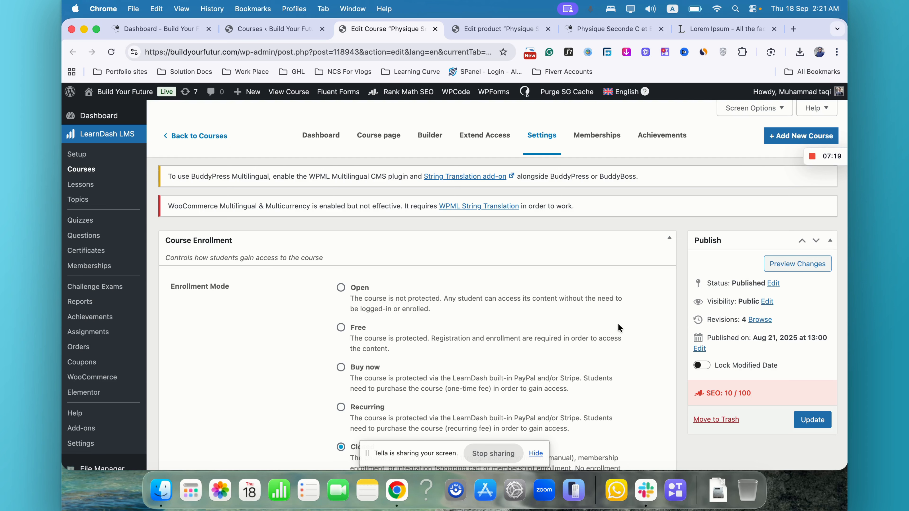
scroll(618, 323, "down", 10)
- Sign up for the Yearly plan on the product page, close the Lorem Ipsum tab, and review the checkout order
left_click(624, 29)
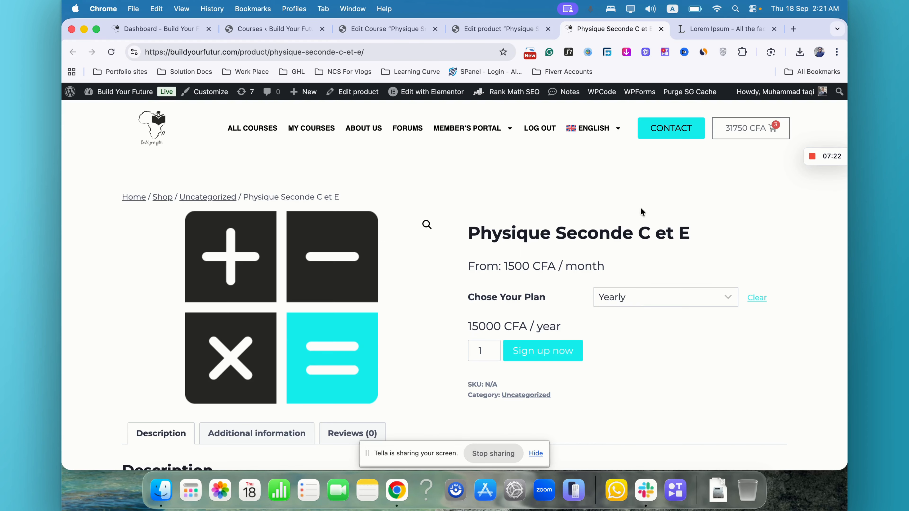
left_click(575, 351)
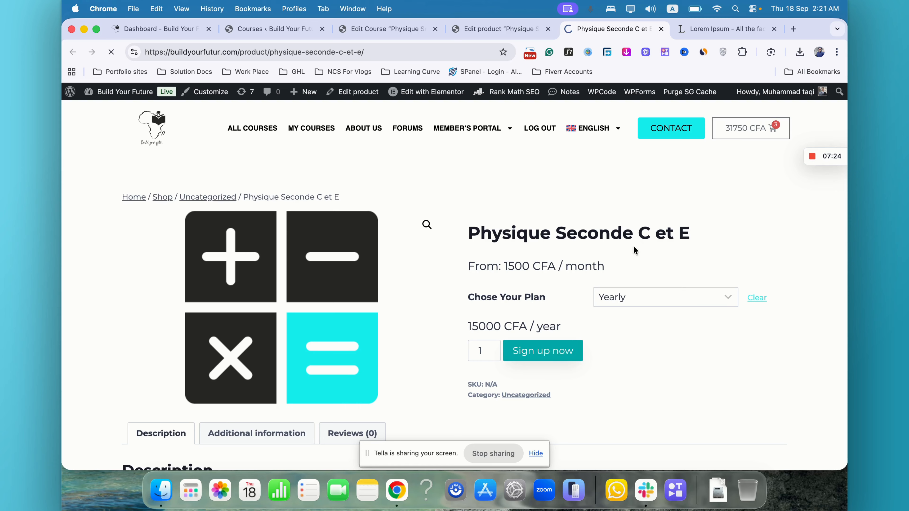
left_click(774, 29)
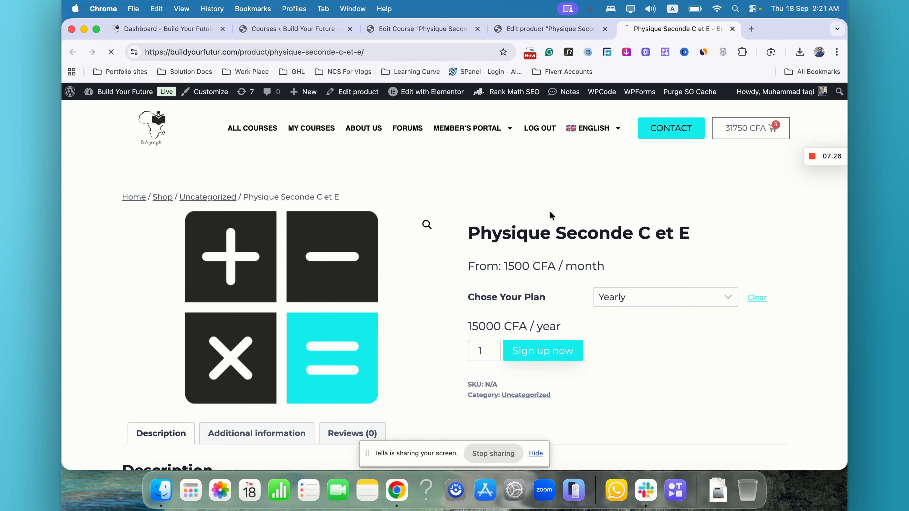
scroll(550, 215, "down", 8)
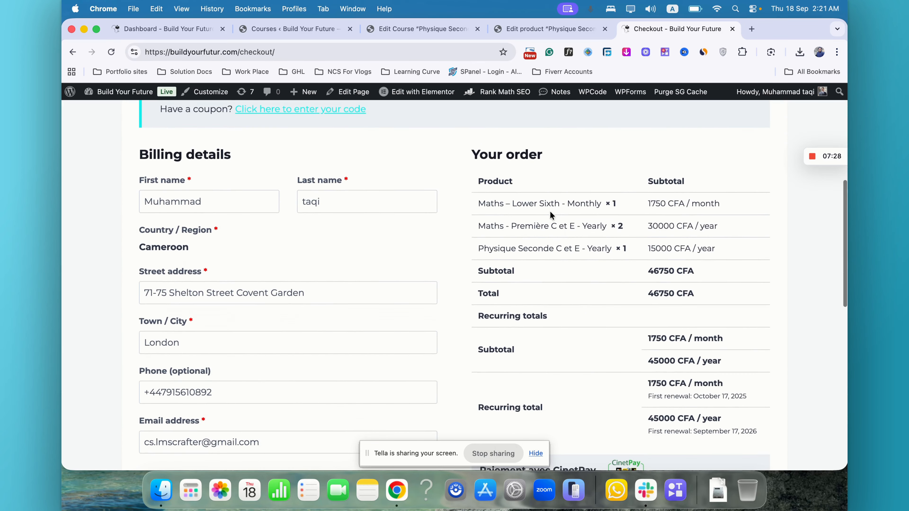
scroll(550, 215, "up", 8)
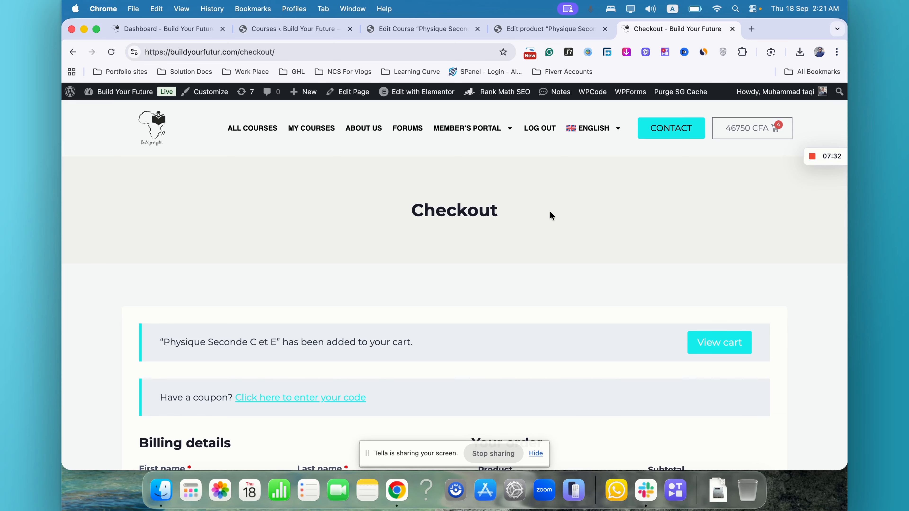